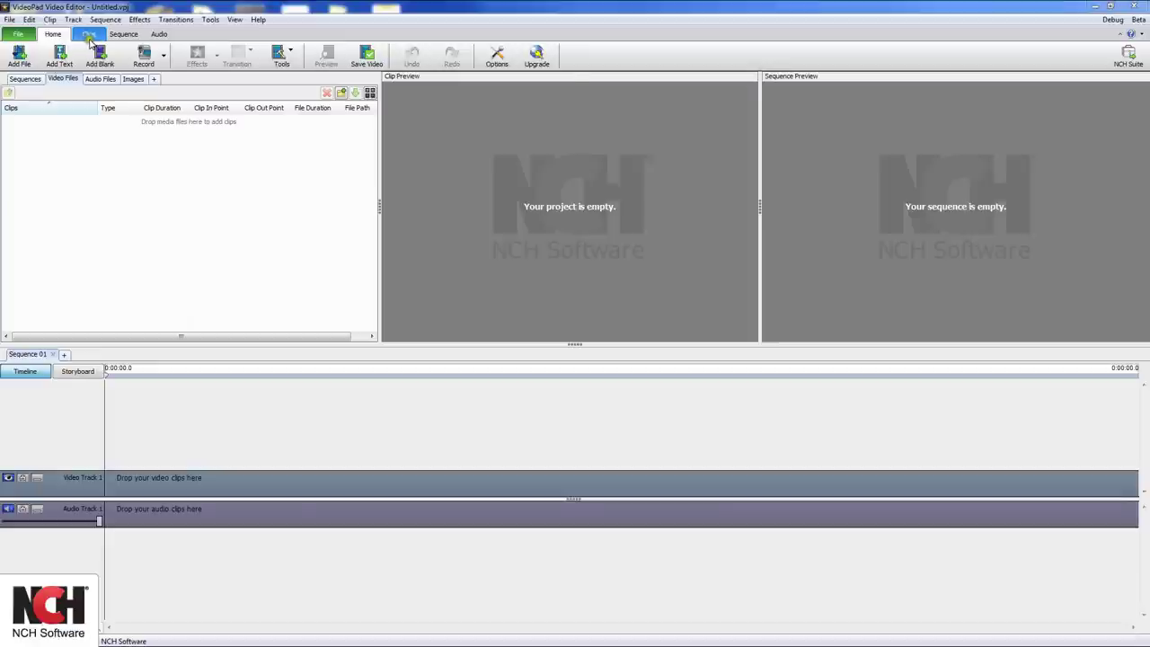
Browse the Clip, Sequence and Audio command tabs, then return to the Home commands.
left_click(88, 35)
left_click(130, 38)
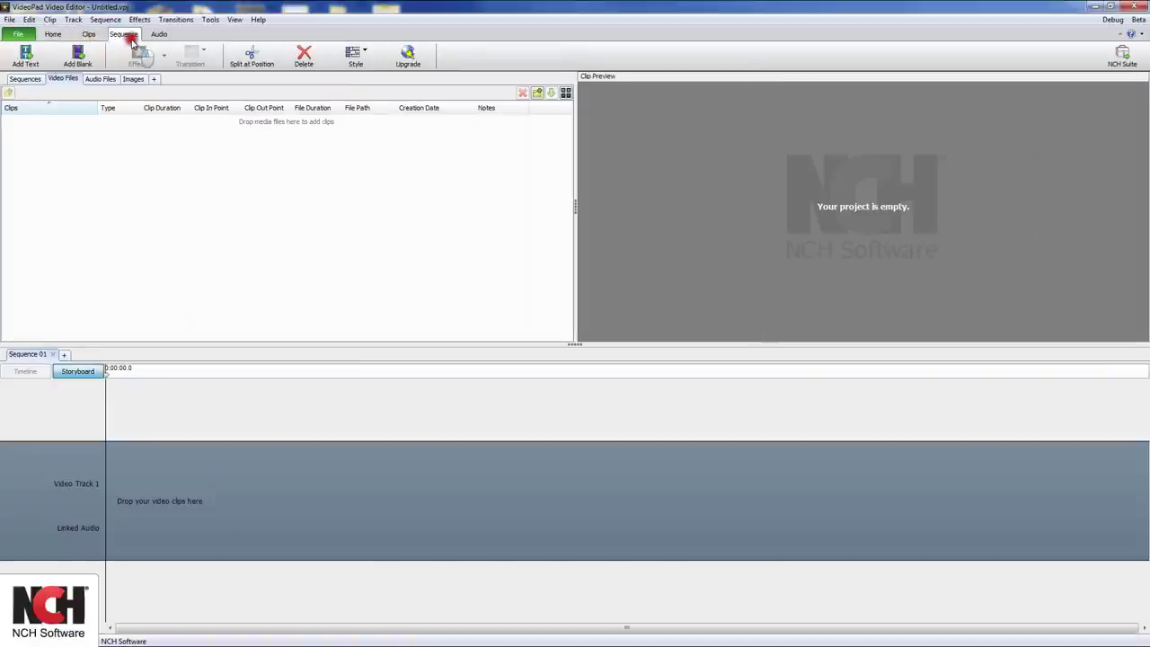
left_click(164, 37)
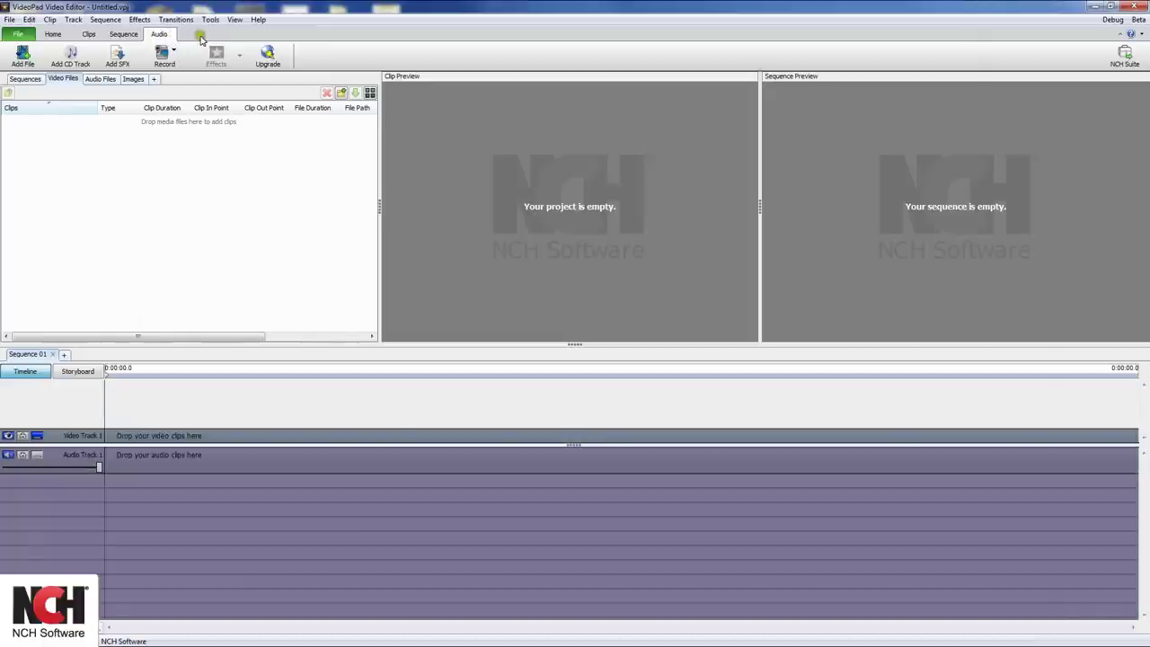
left_click(52, 35)
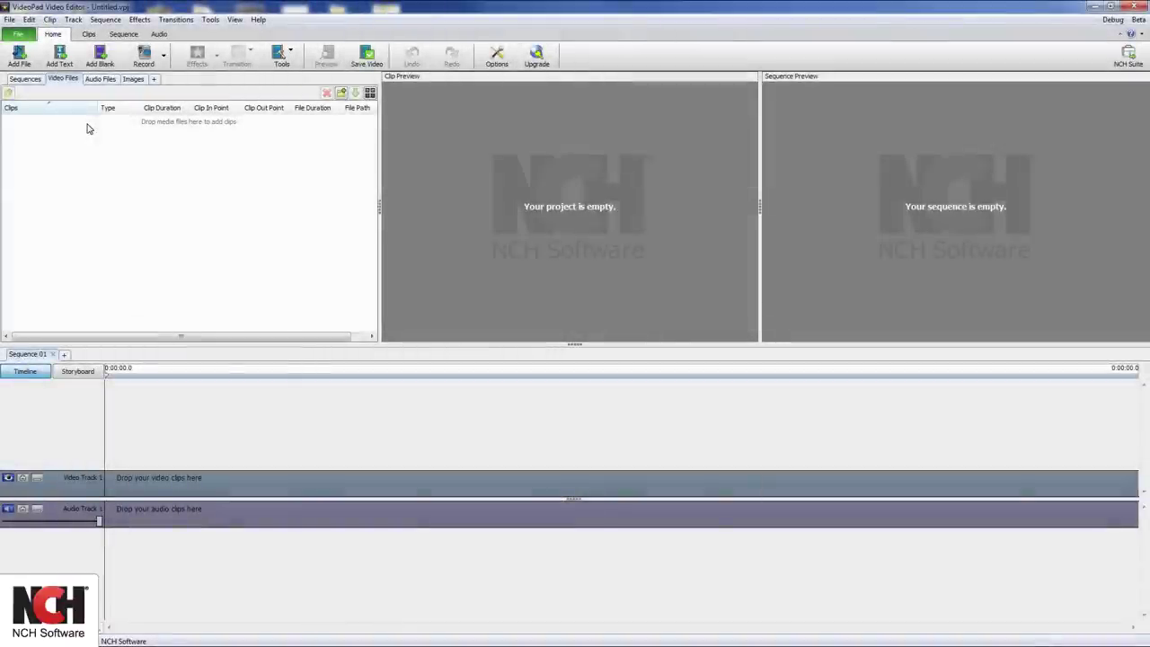
Import the Wildlife sample video from Sample Videos into the project.
left_click(21, 58)
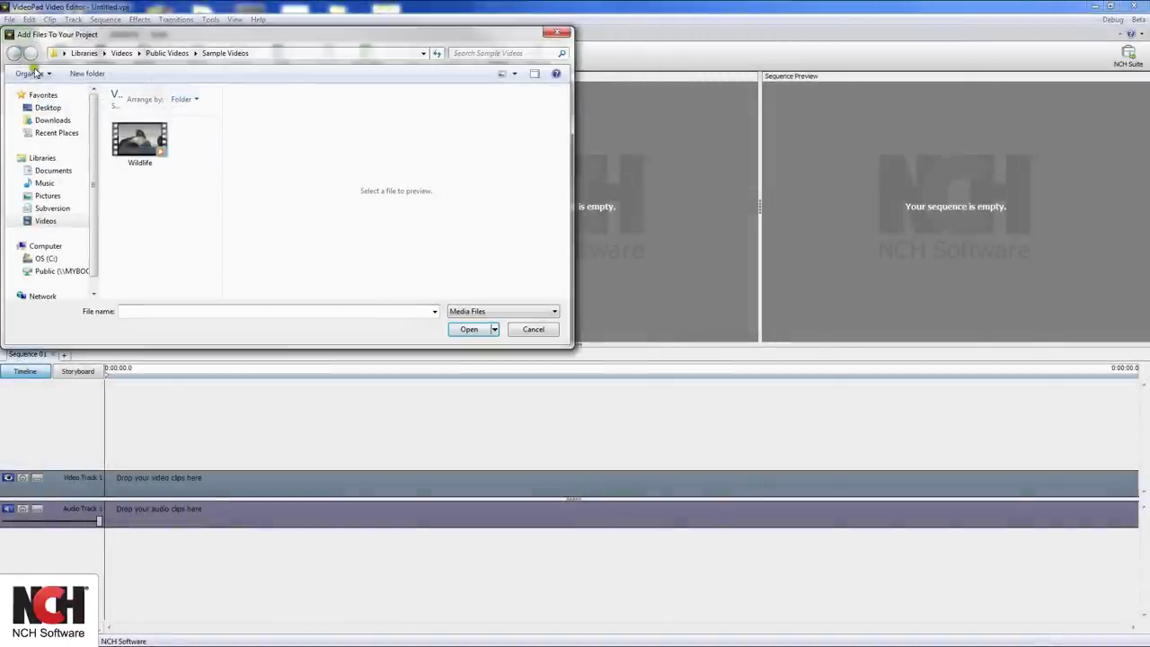
left_click(122, 141)
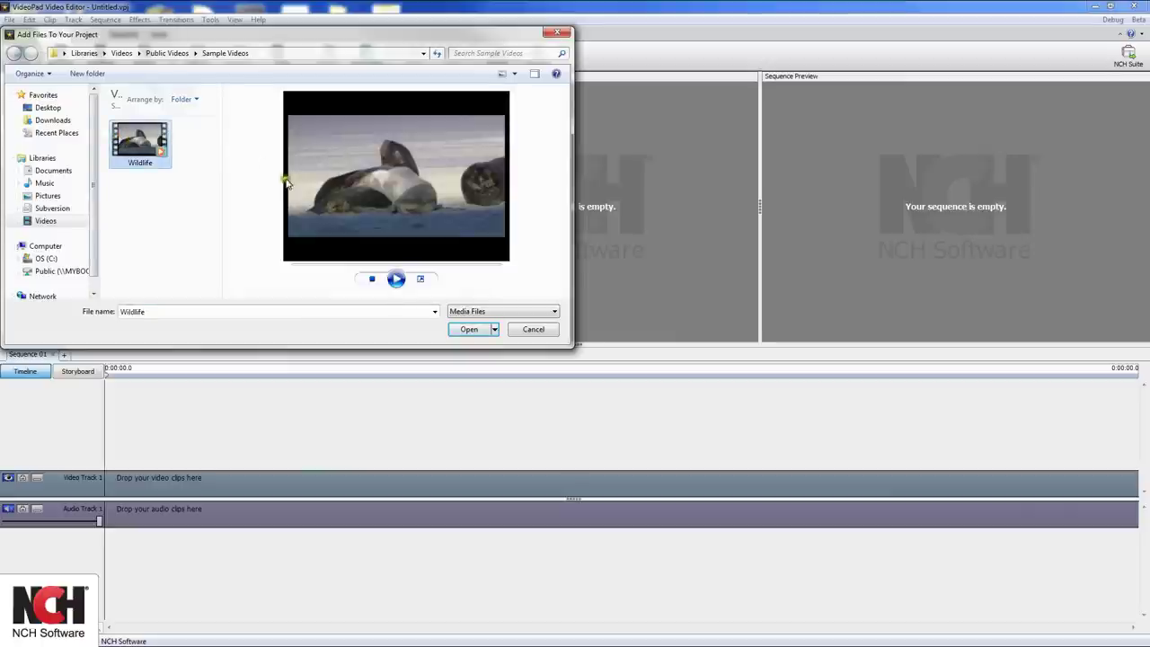
left_click(469, 330)
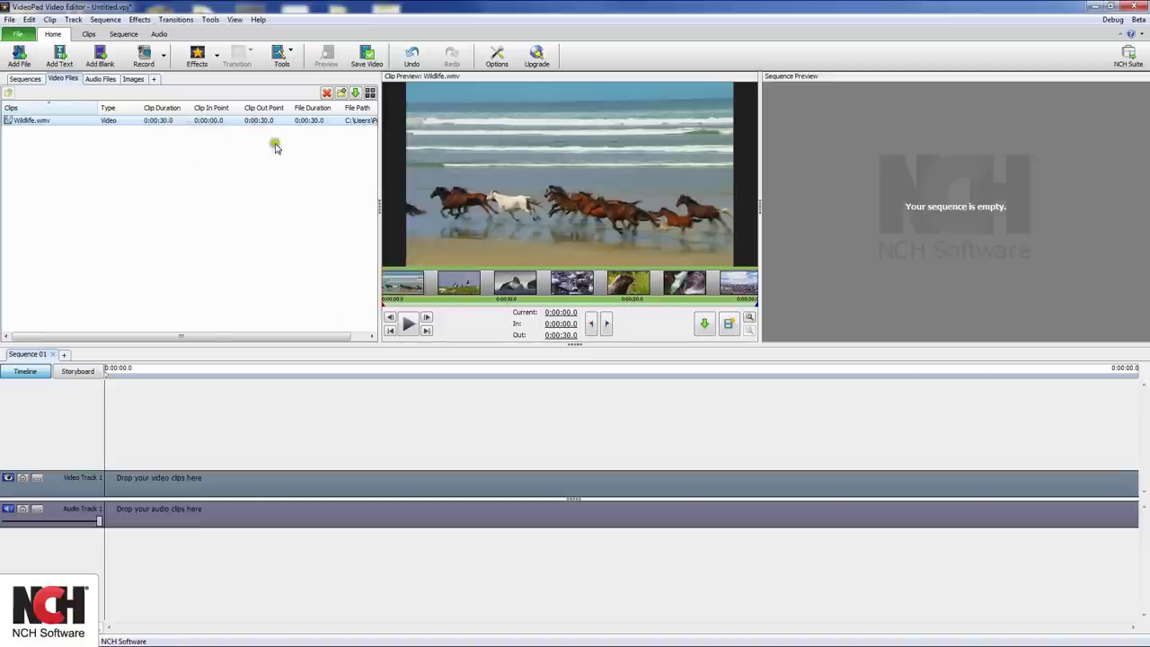
Add Wildlife.wmv to the sequence start, plus an offset copy on new Video Track 2.
left_click(356, 93)
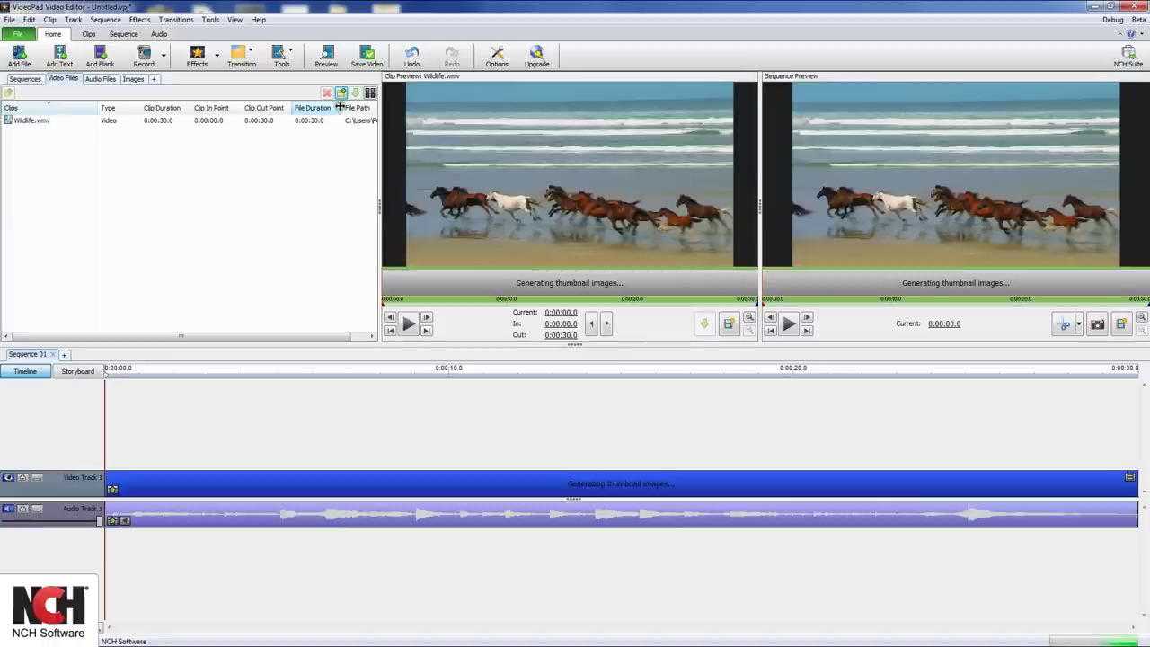
left_click_drag(109, 119, 280, 476)
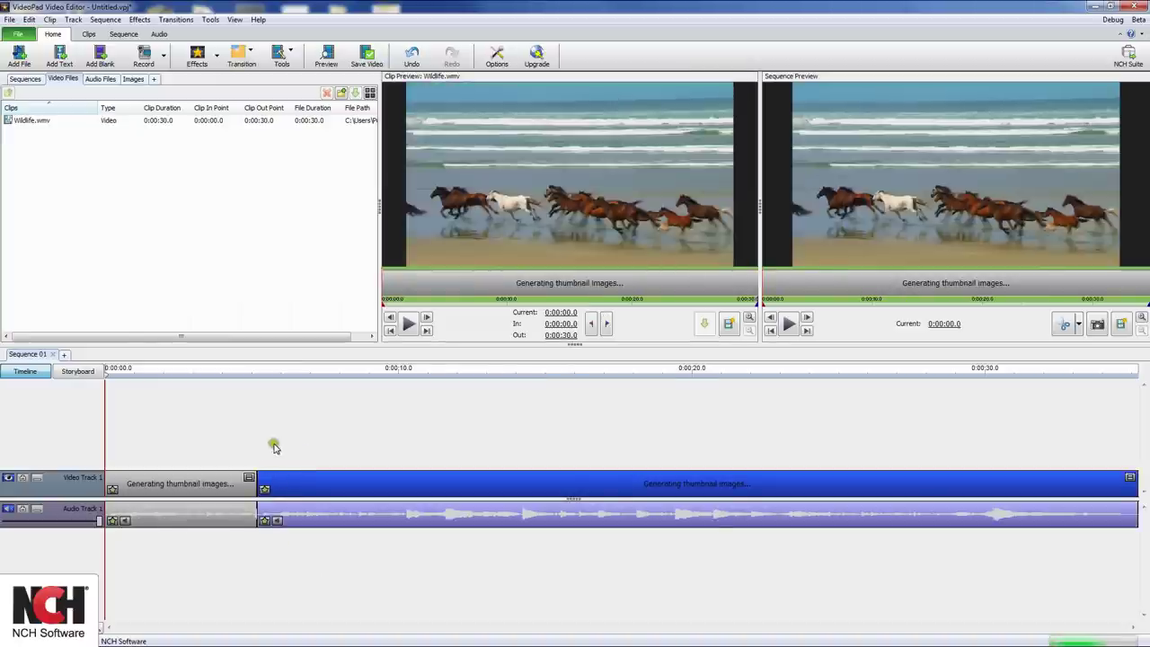
key("ctrl+z")
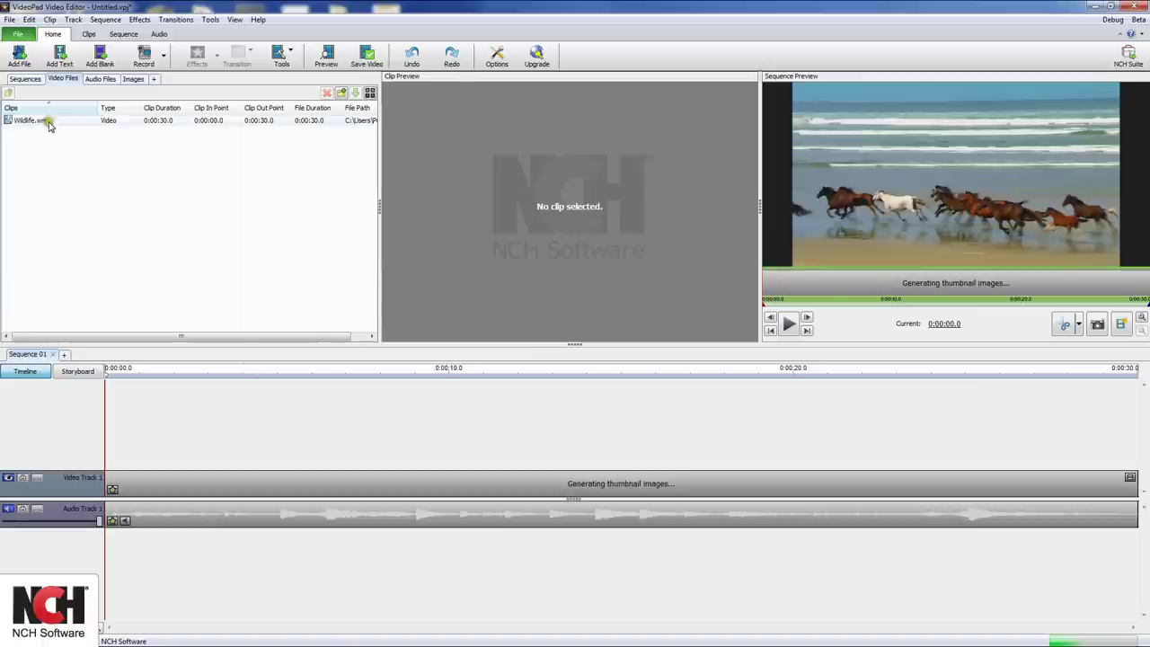
left_click(47, 123)
left_click_drag(50, 125, 314, 415)
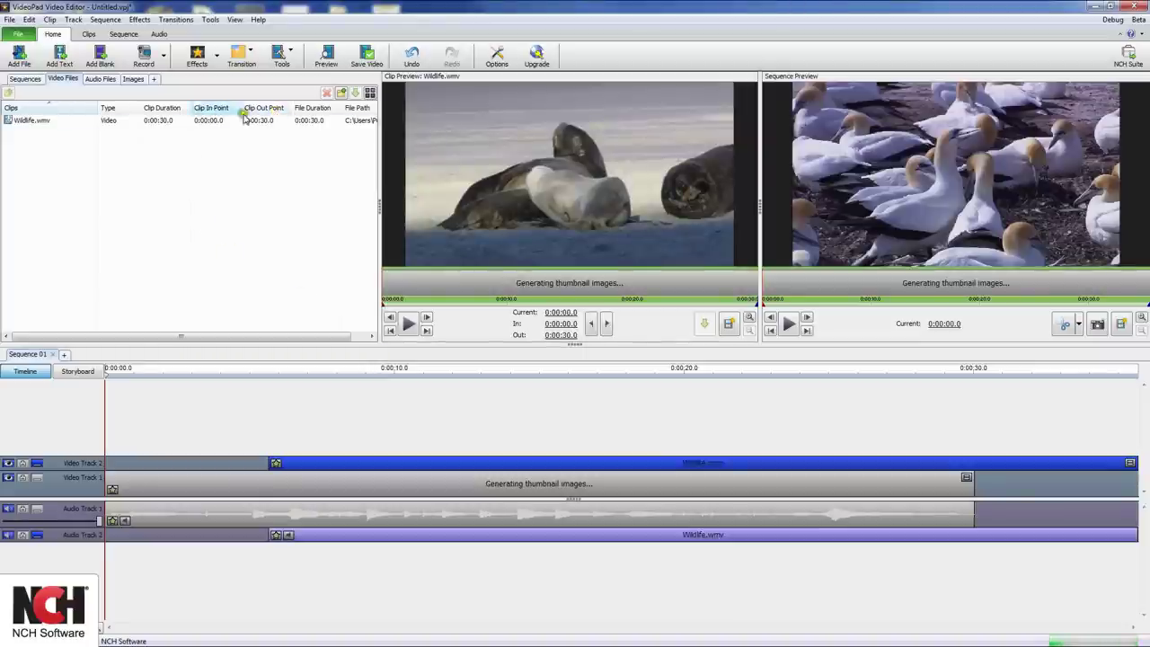
Trim Wildlife.wmv to in 0:00:06.9 and out 0:00:21.8, then place it on Video Track 1.
left_click(165, 125)
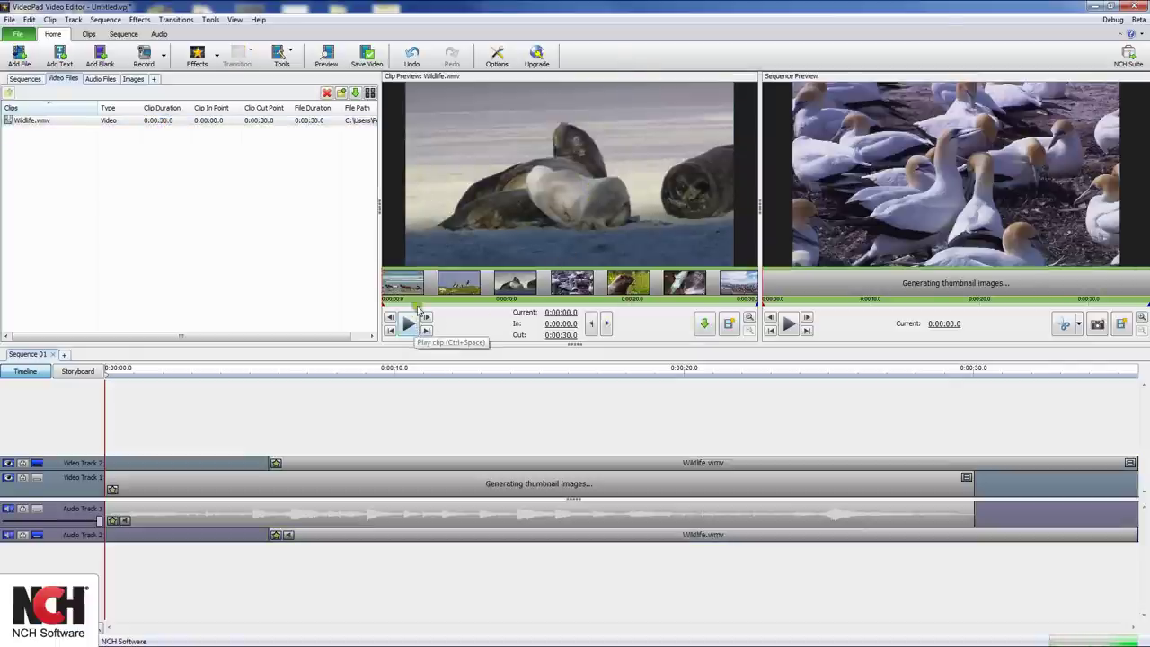
left_click_drag(418, 301, 465, 303)
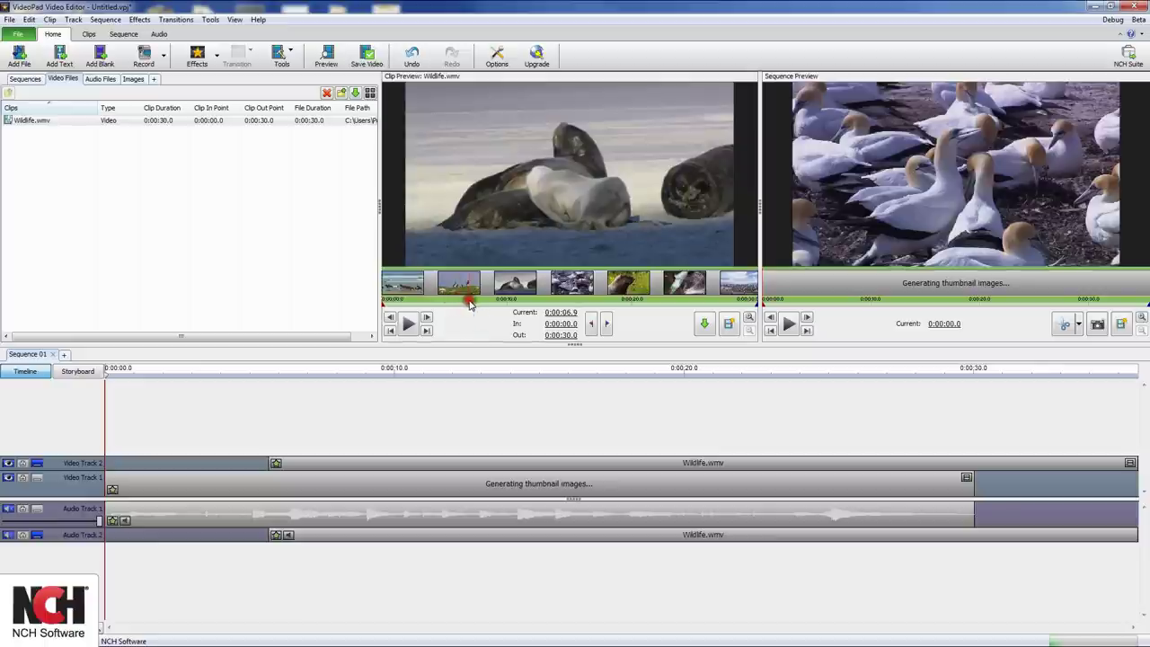
left_click(589, 325)
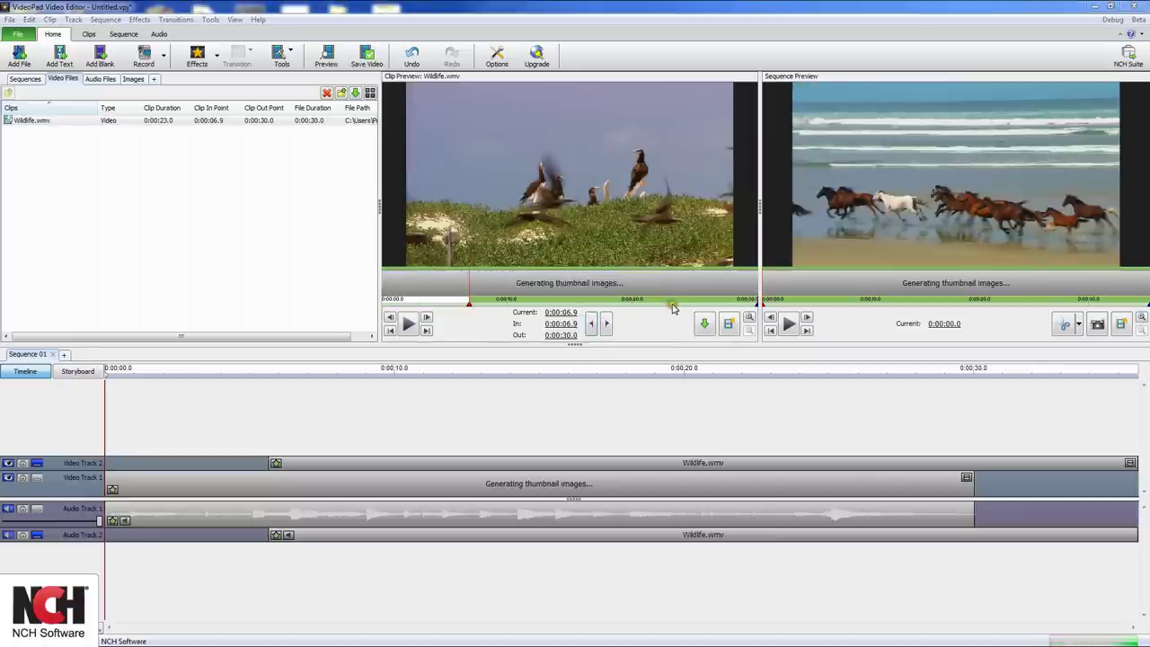
left_click(668, 303)
left_click_drag(668, 304, 654, 302)
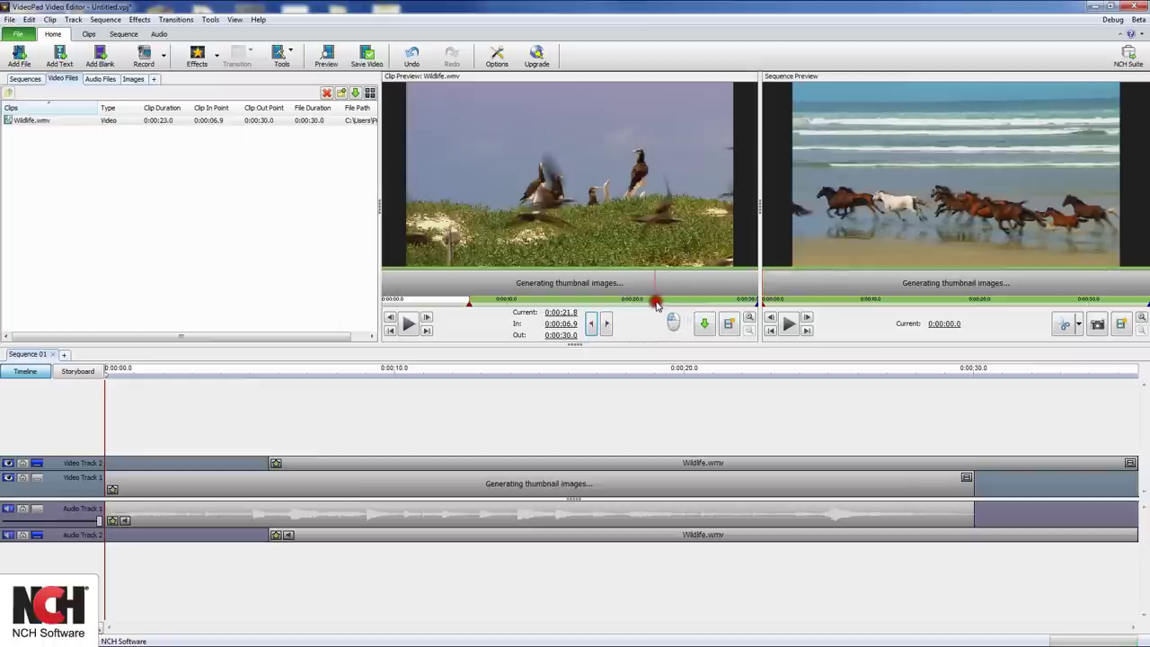
left_click(607, 325)
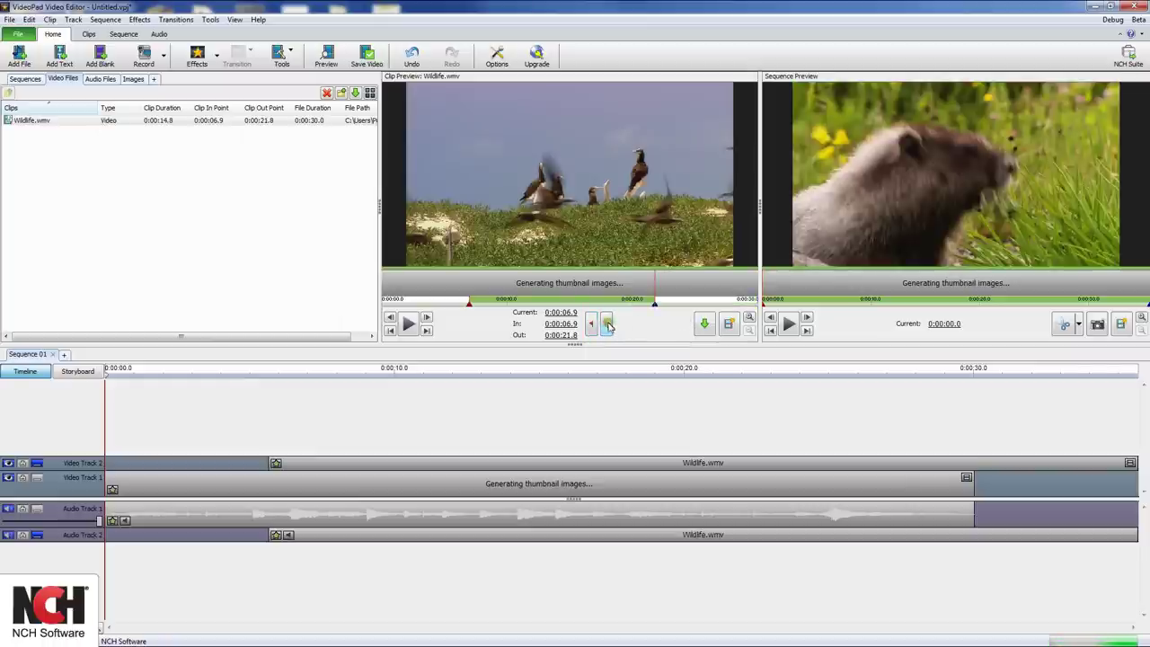
left_click(704, 323)
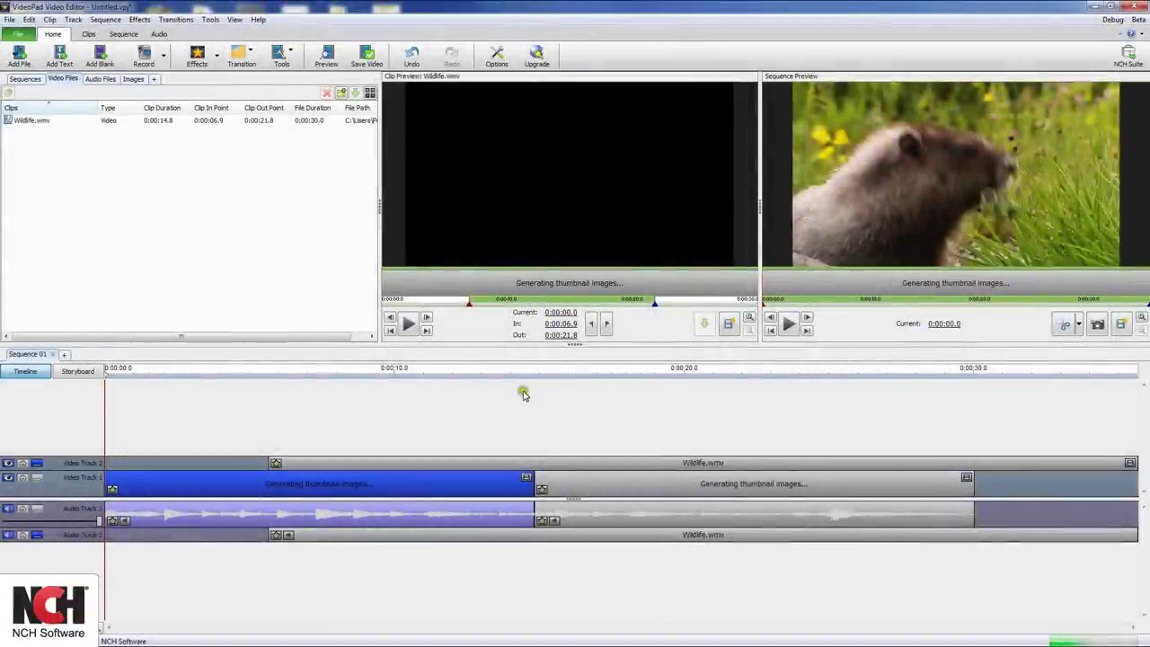
Split all clips at the 0:00:16.6 playhead position.
left_click(582, 483)
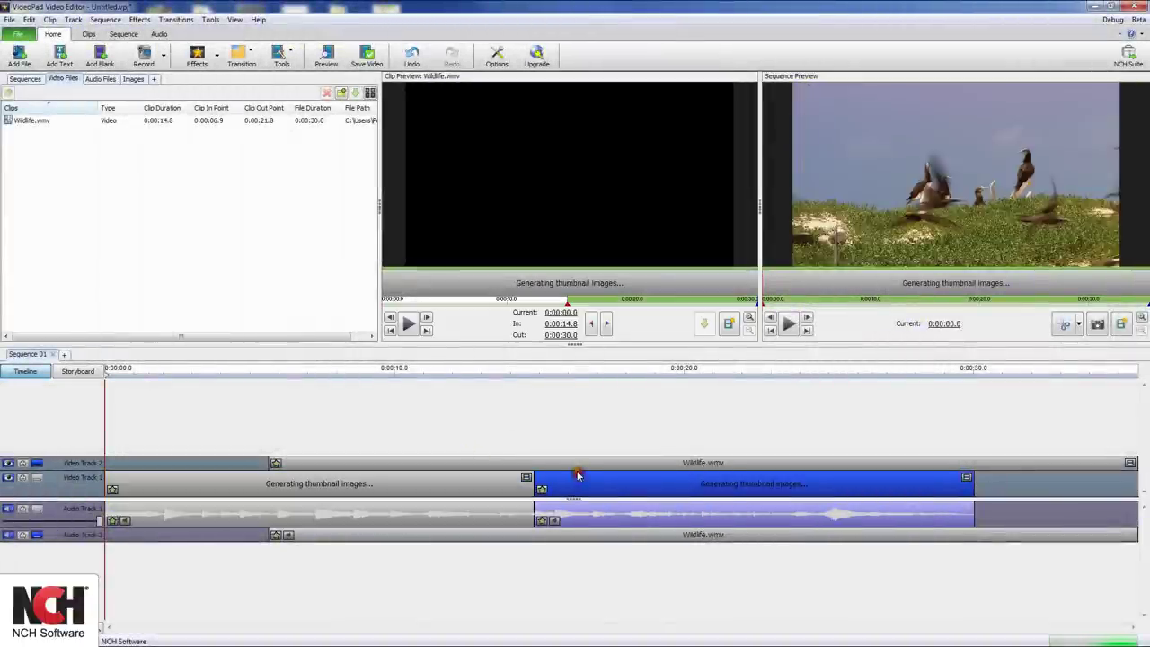
left_click(578, 463)
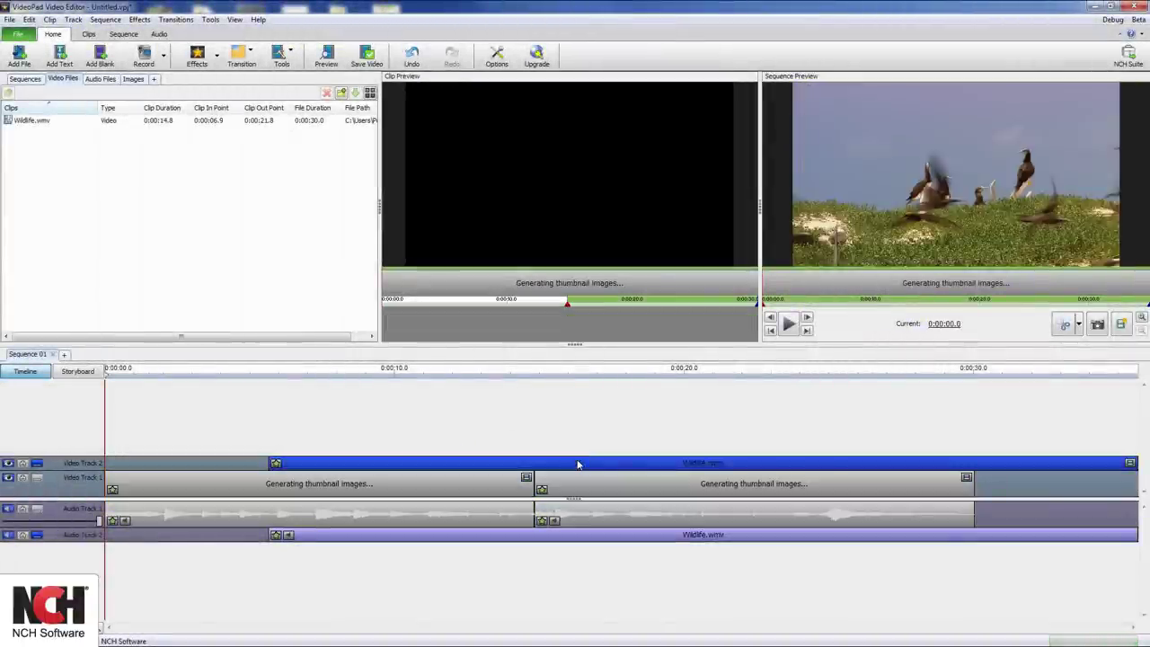
left_click_drag(108, 362, 588, 392)
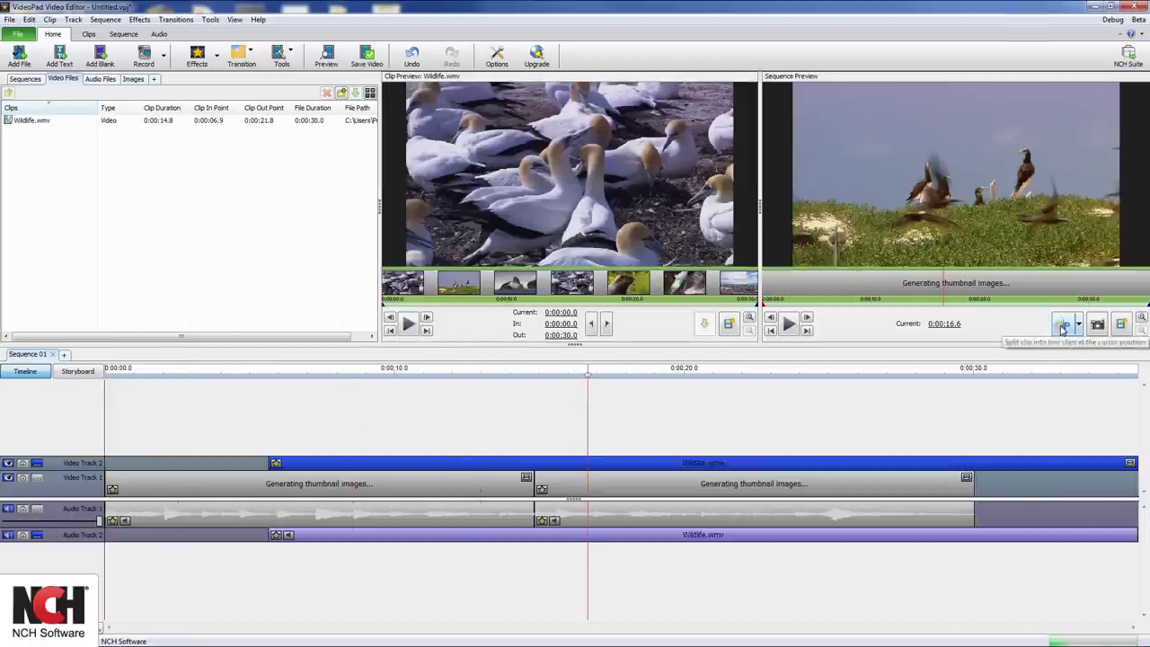
left_click(1061, 325)
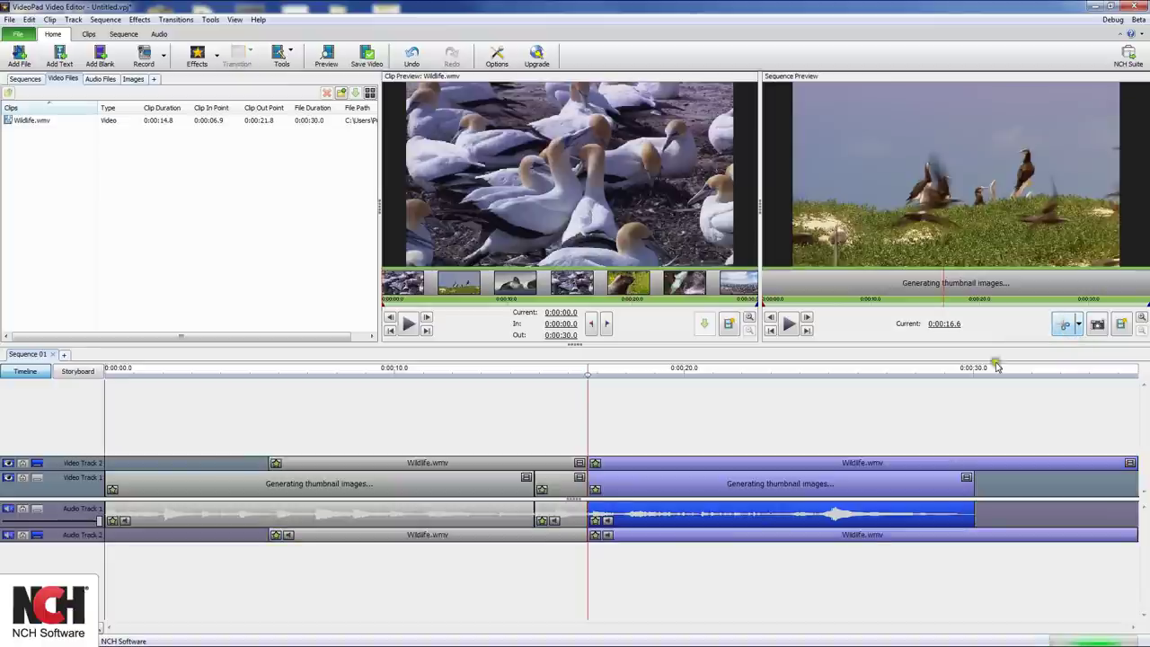
Move the left Video Track 2 piece to new Video Track 3 and snap the right piece after it.
left_click(519, 463)
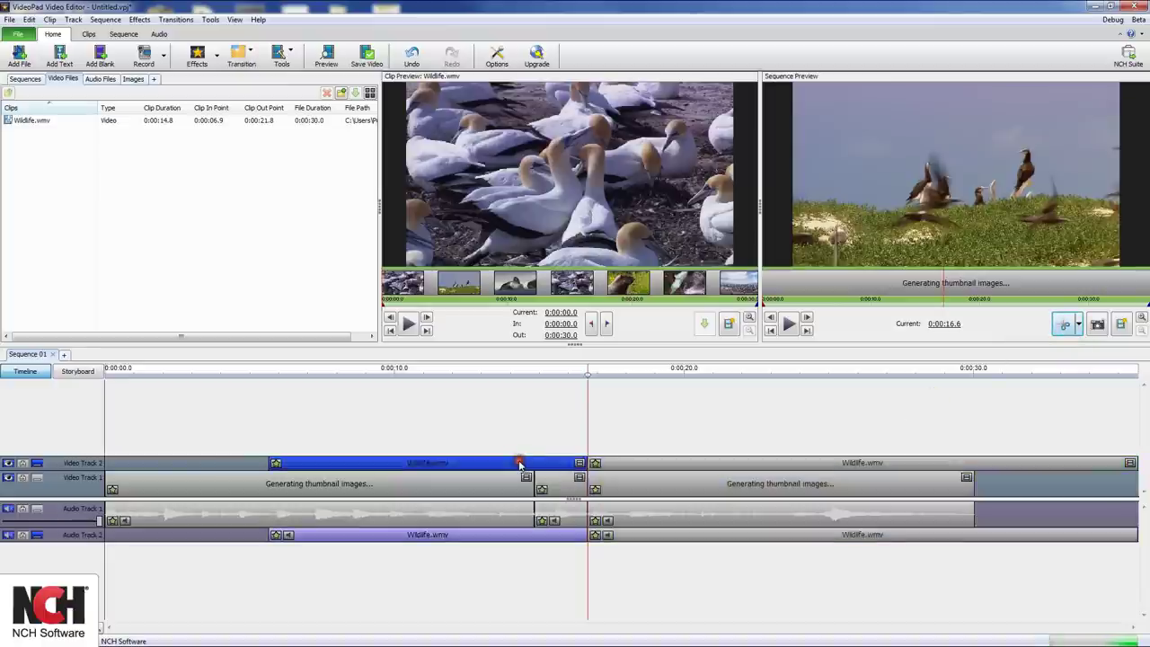
left_click(631, 464)
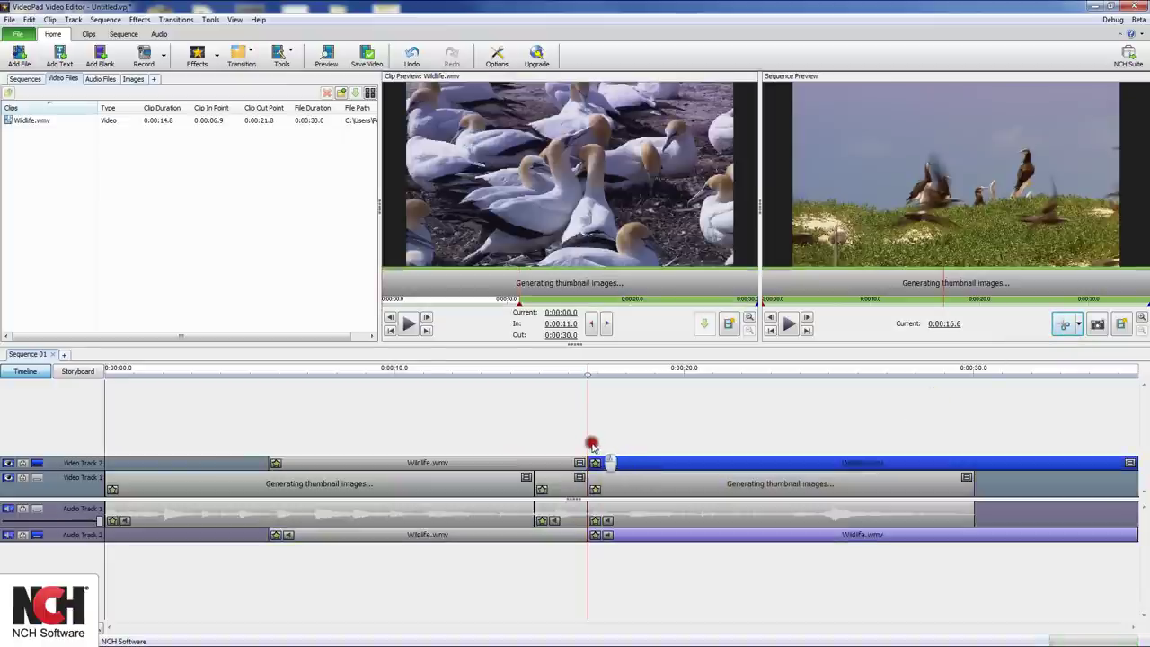
left_click_drag(549, 464, 505, 450)
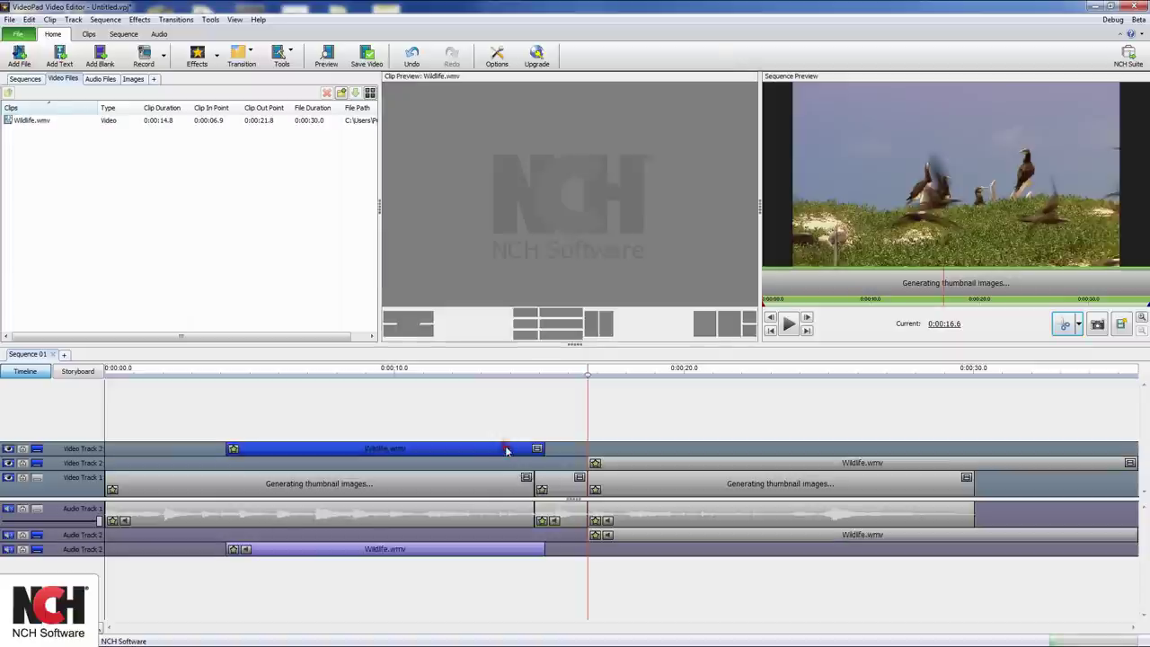
left_click(638, 463)
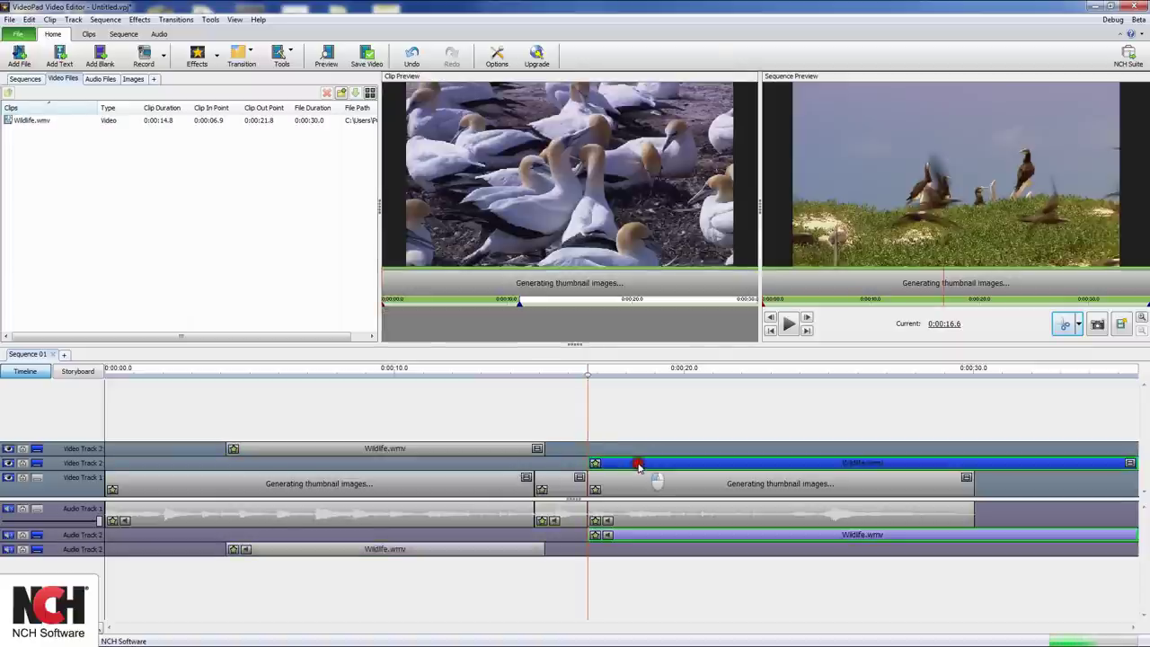
left_click_drag(637, 466, 571, 465)
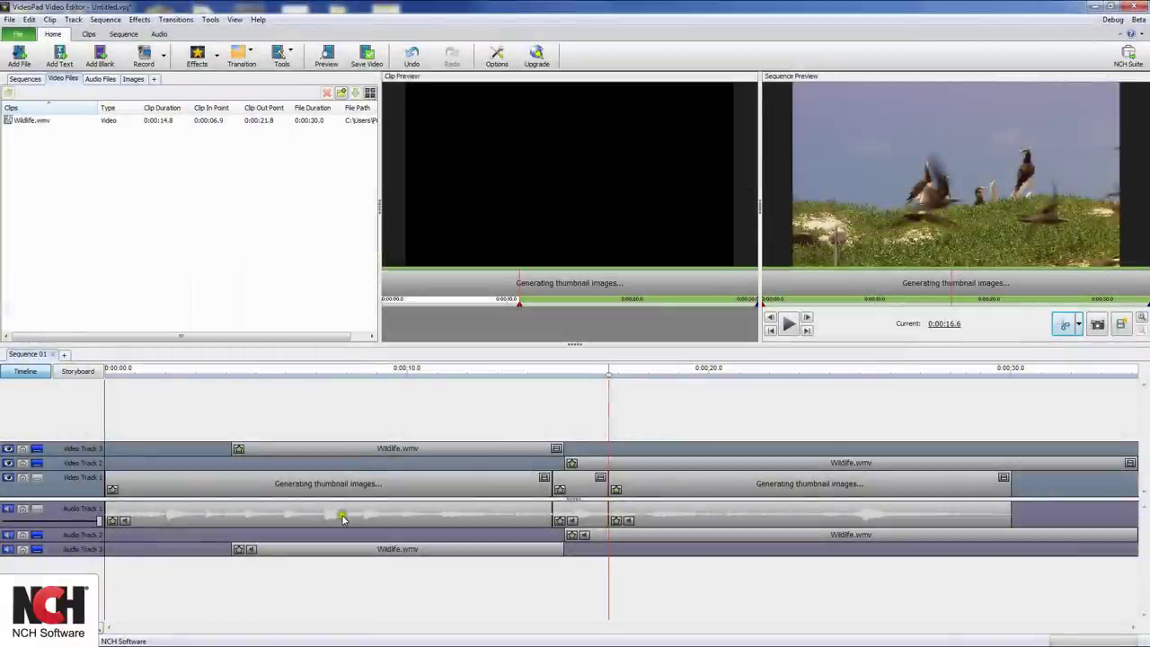
Apply Brightness / Contrast / Gamma to the first Video Track 1 clip with brightness 55, contrast 5.
left_click(341, 518)
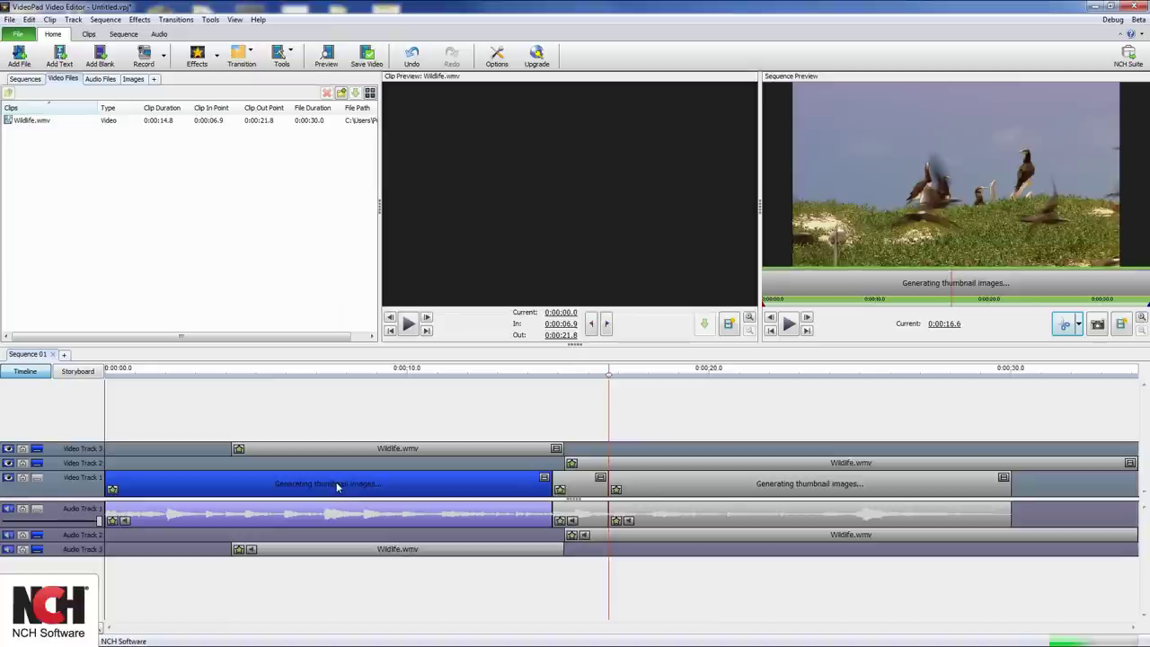
right_click(337, 486)
left_click(198, 61)
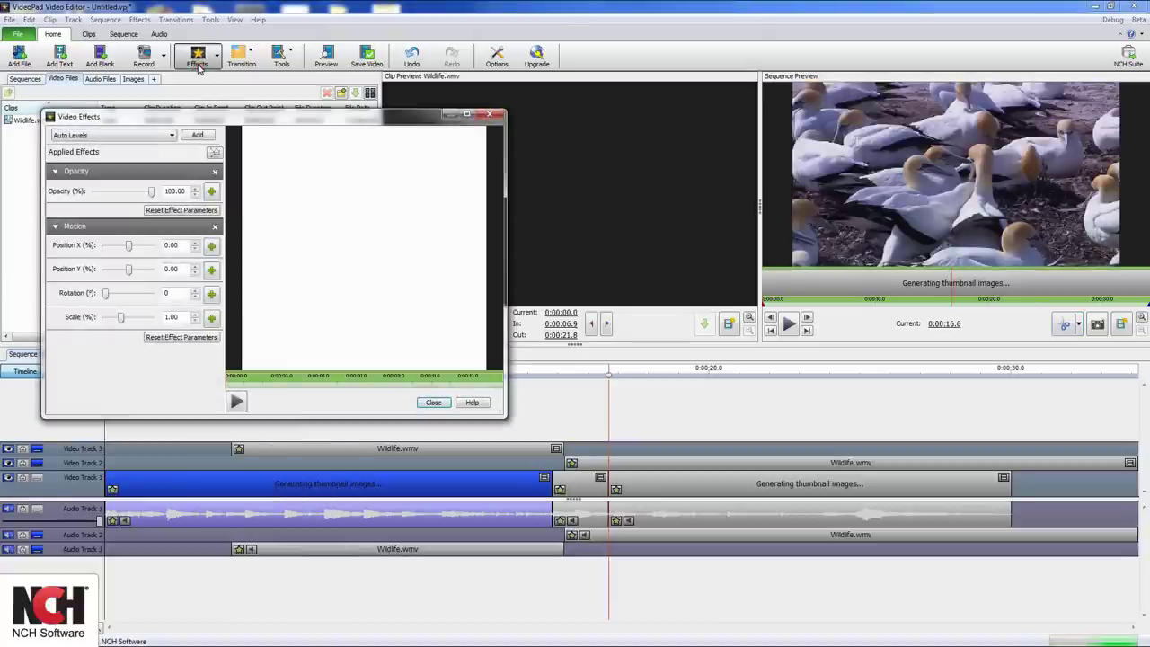
left_click(174, 135)
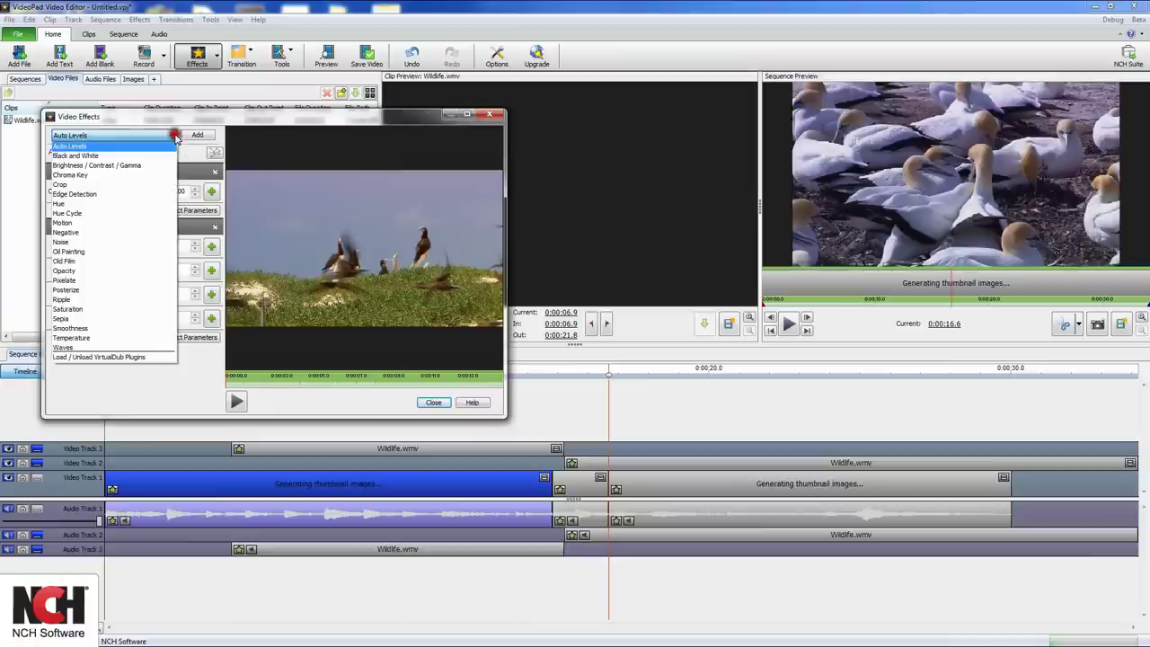
left_click(141, 165)
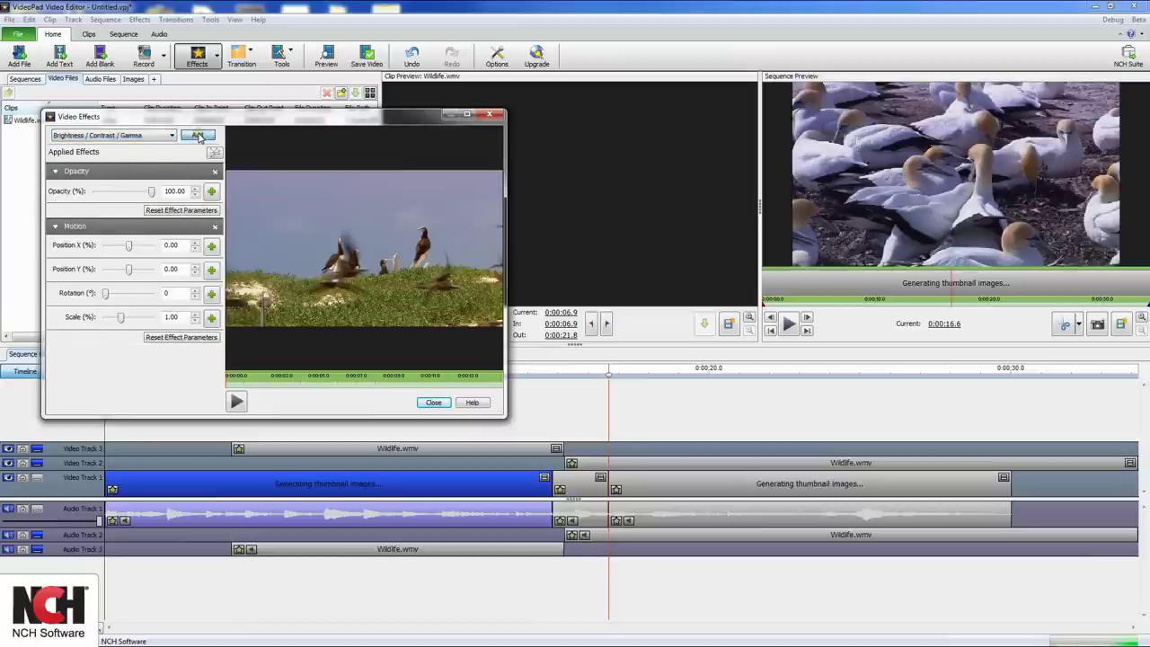
left_click(197, 134)
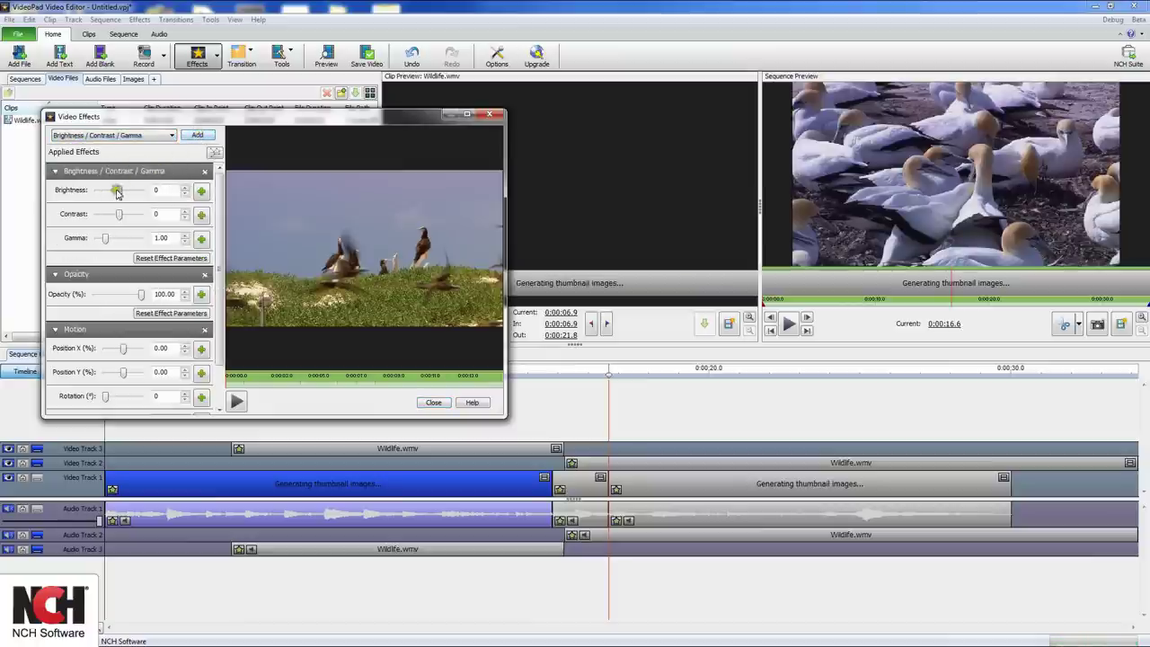
left_click_drag(121, 193, 121, 215)
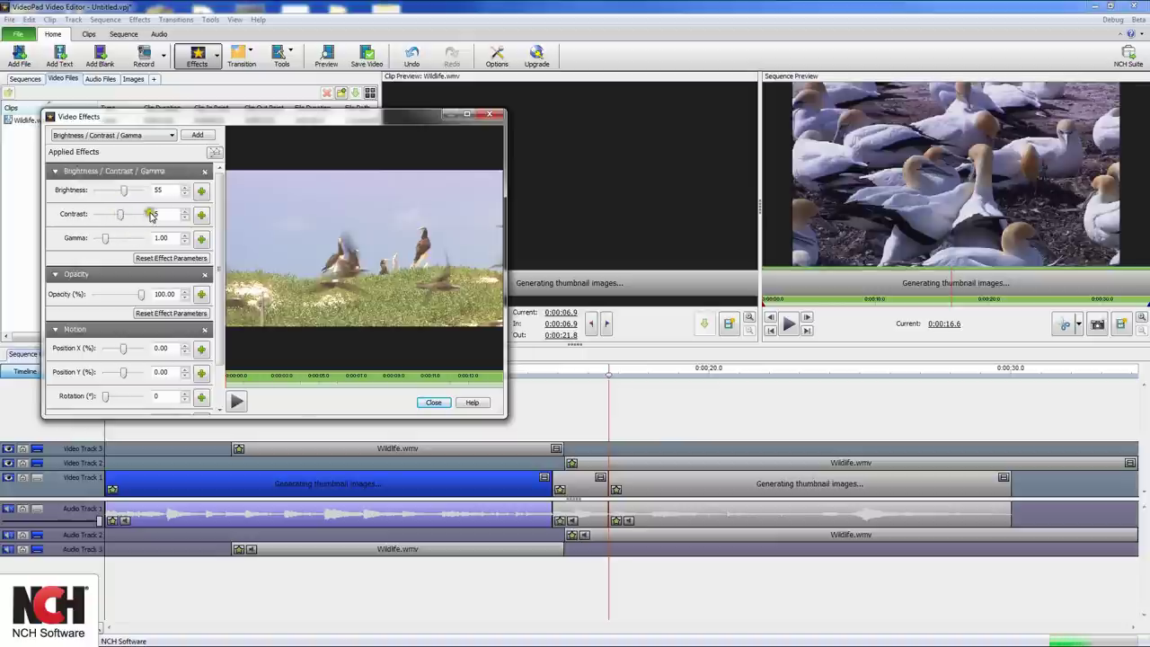
left_click(125, 191)
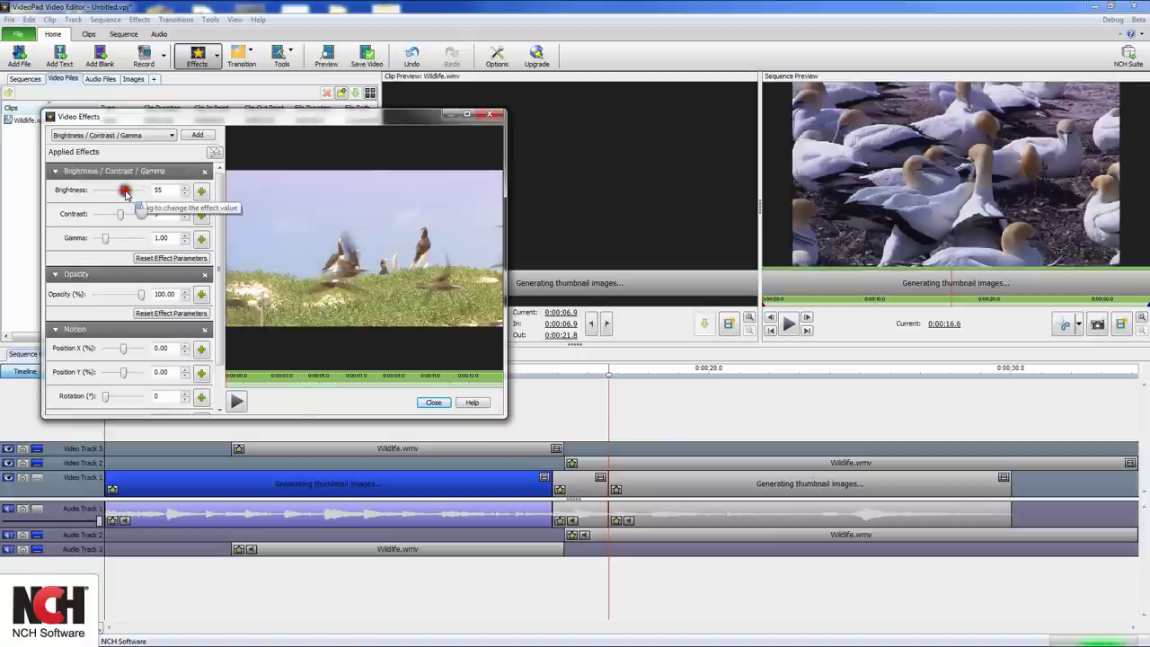
left_click(434, 402)
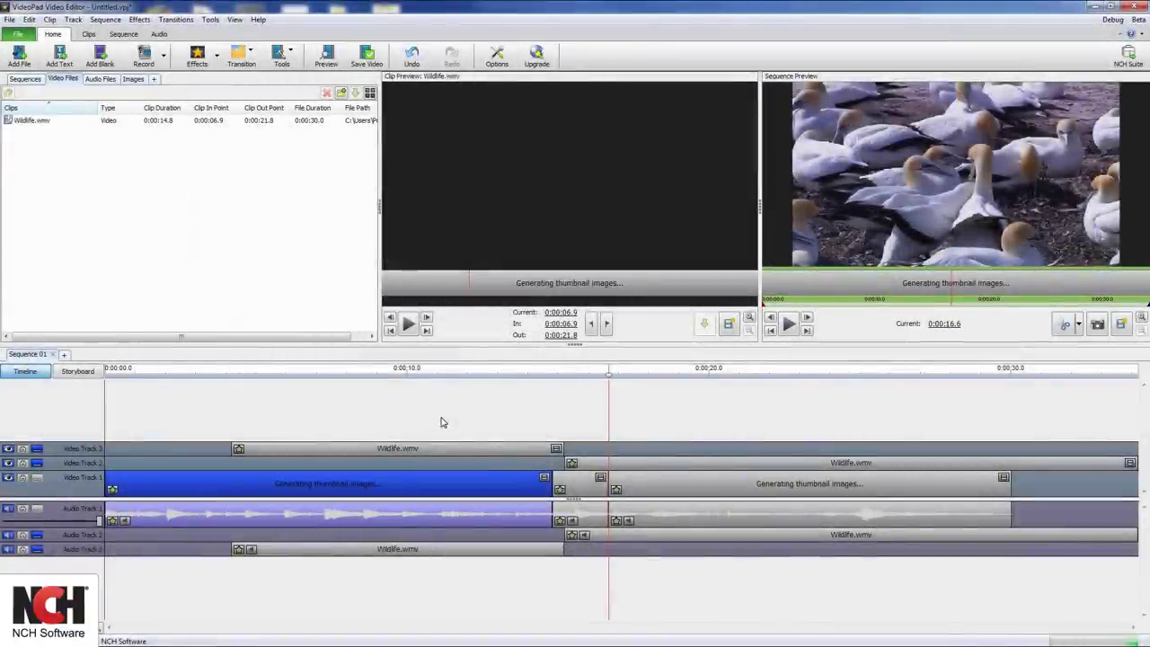
Set the opening Wildlife clip's speed to 200% with Play clip in reverse ticked.
right_click(492, 485)
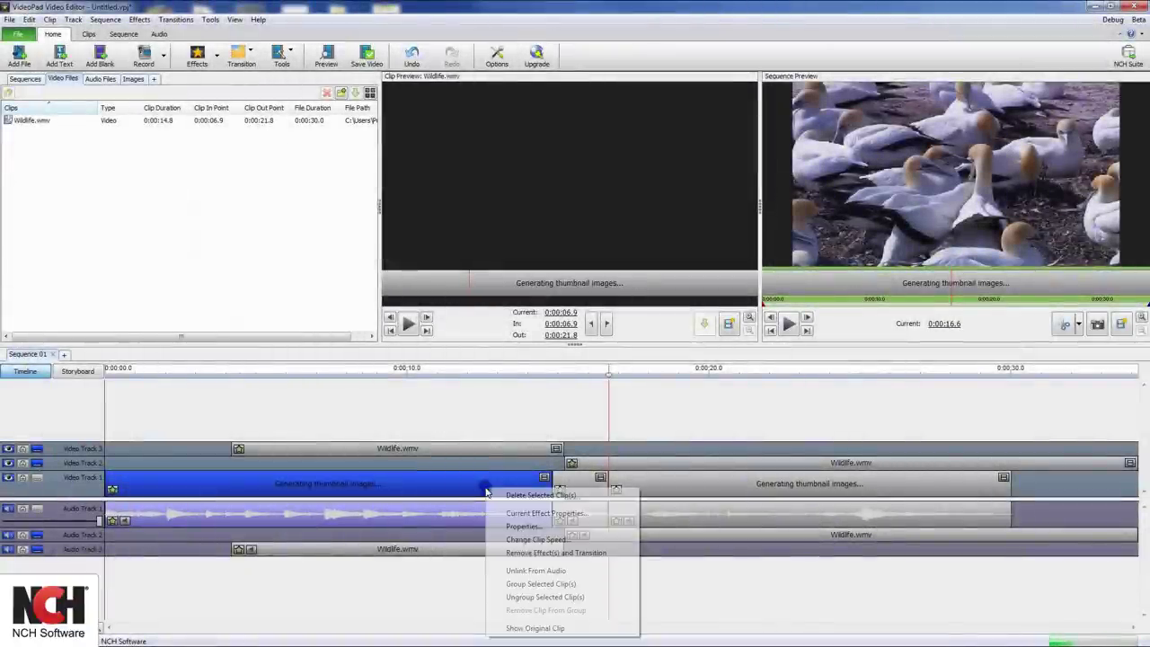
left_click(554, 539)
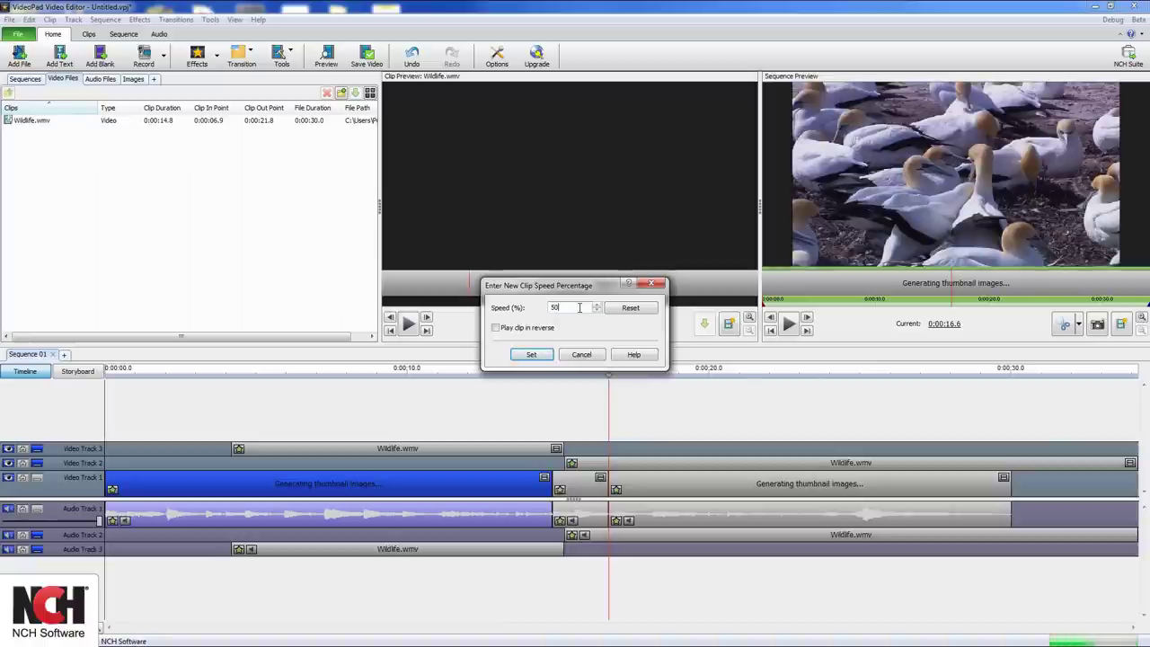
left_click_drag(579, 308, 540, 315)
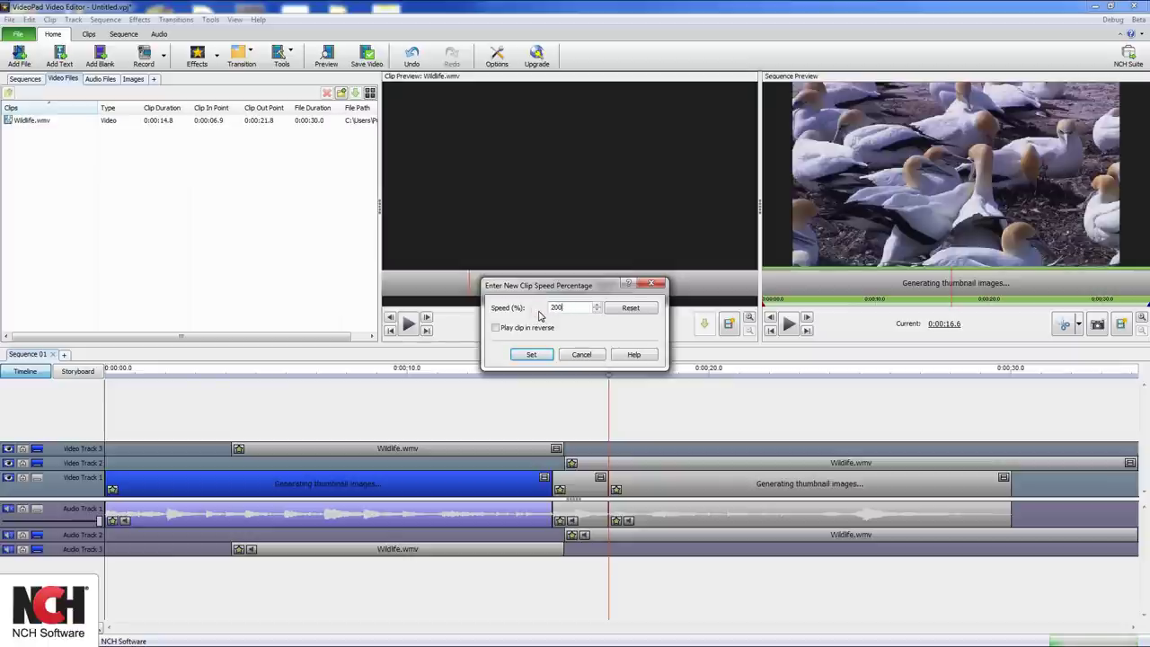
left_click(496, 327)
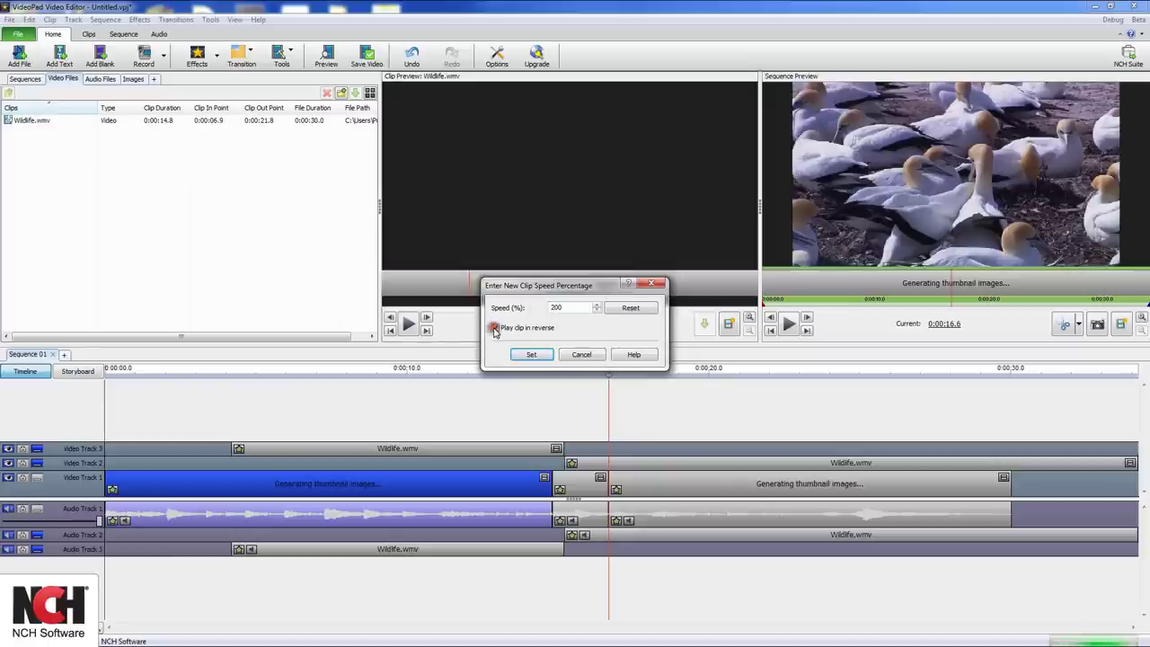
left_click(546, 355)
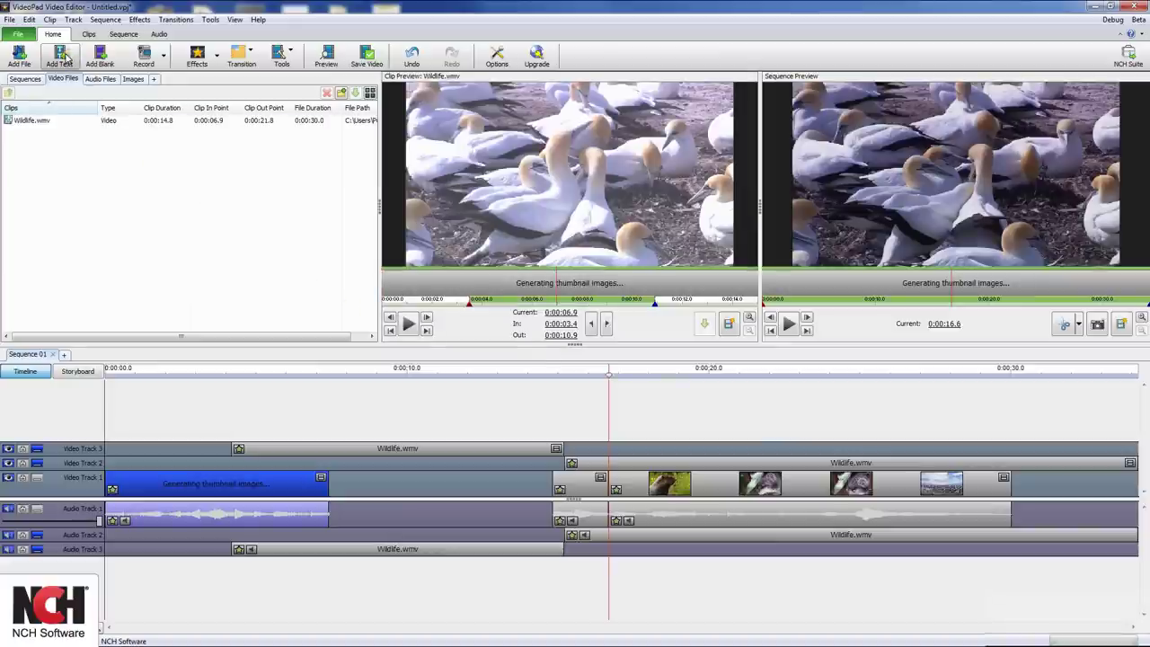
Add a 3-second text clip named 'Intro' displaying 'Welcome to my movie!'.
left_click(66, 58)
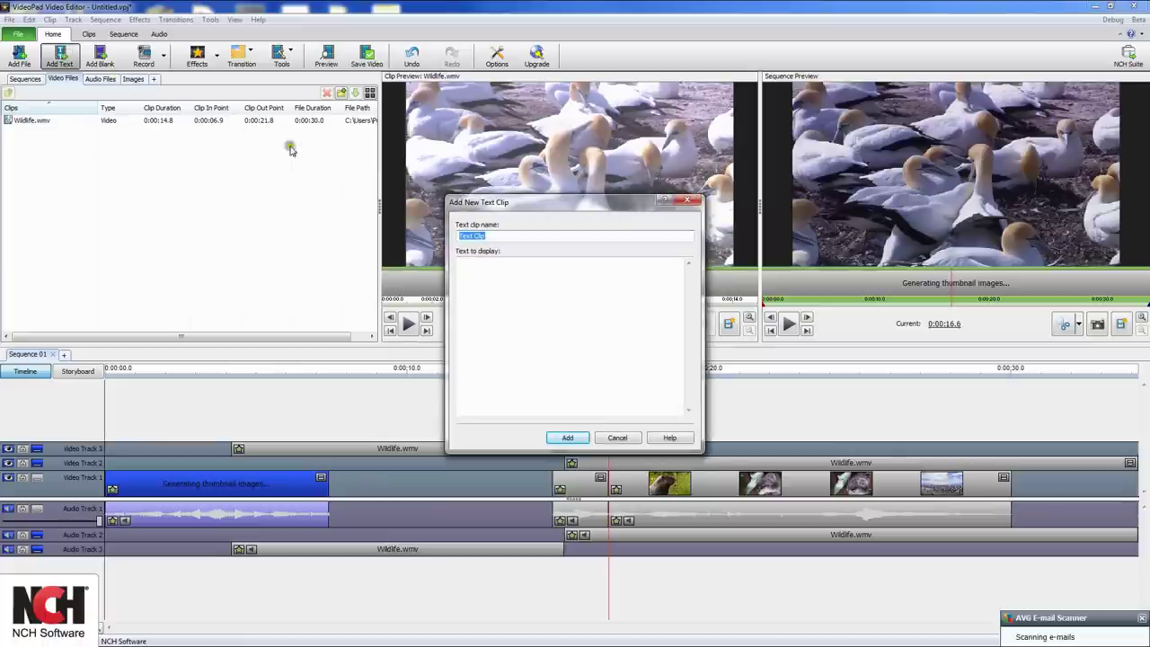
left_click(1138, 621)
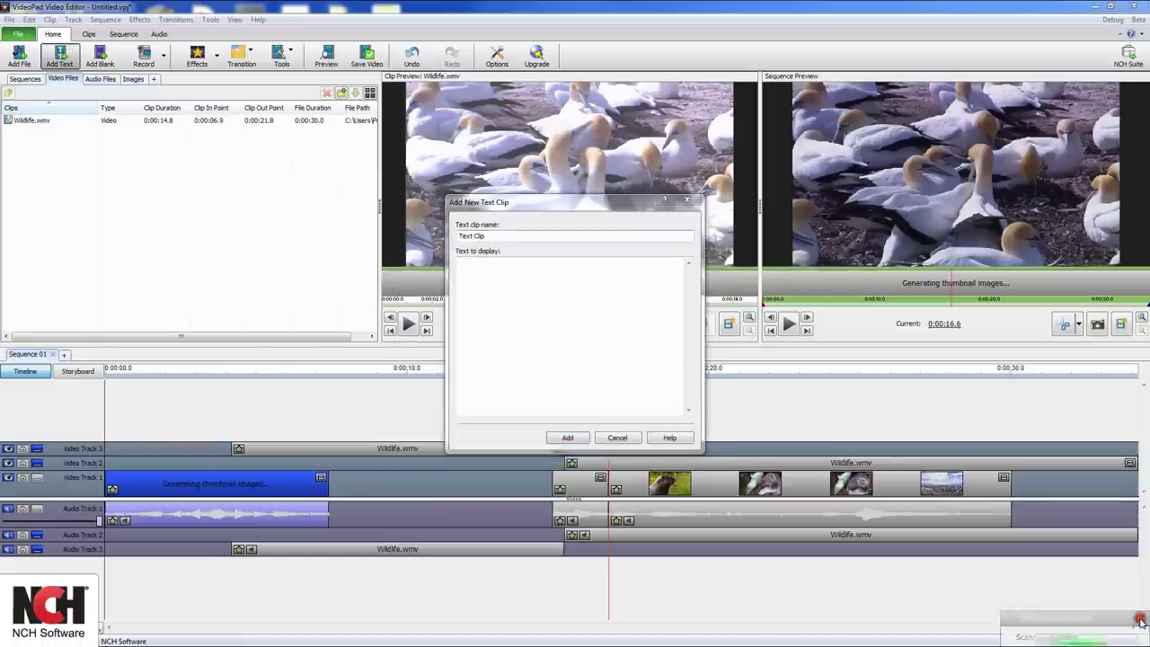
double_click(507, 235)
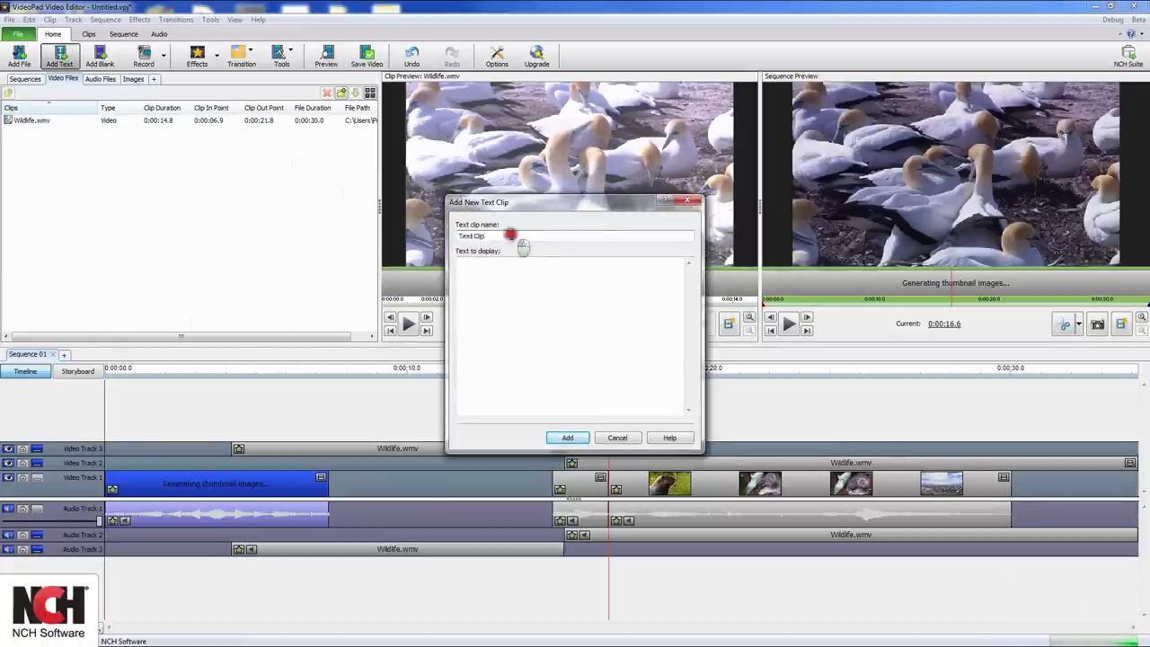
type("I")
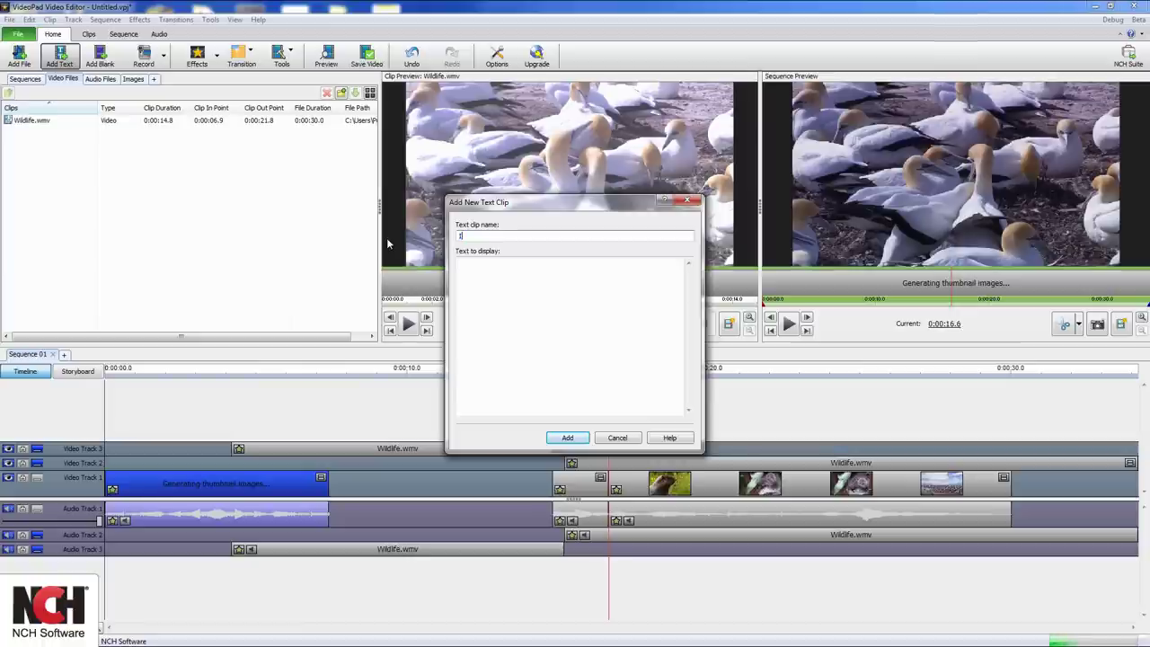
type("ntro")
key("Tab")
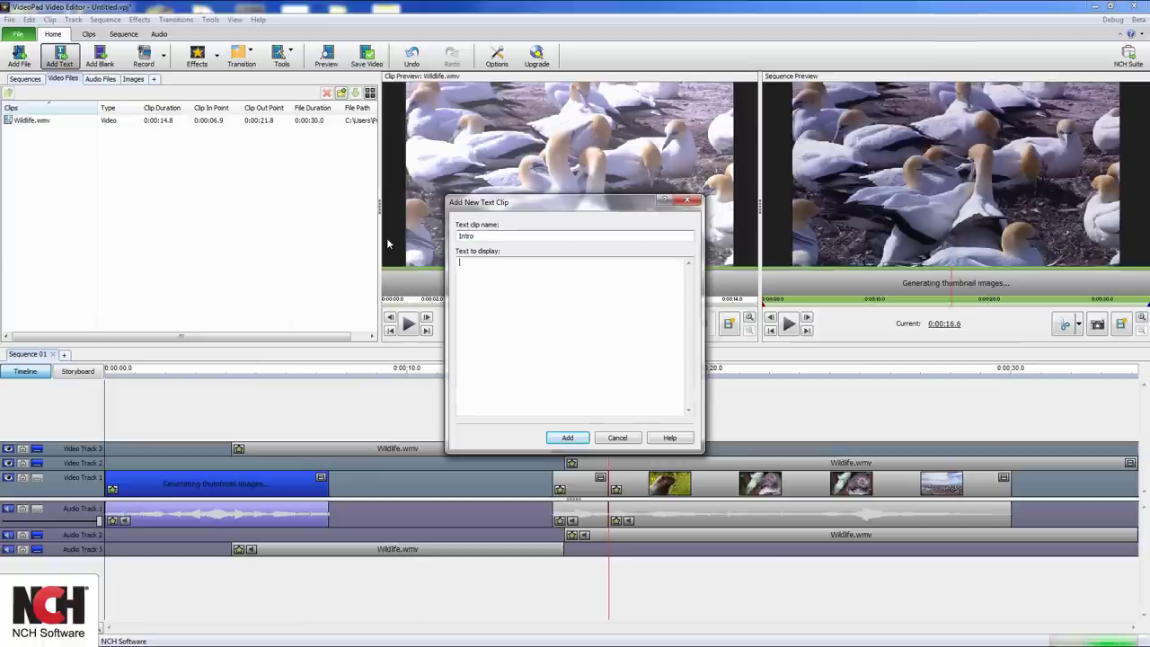
type("Welcome to")
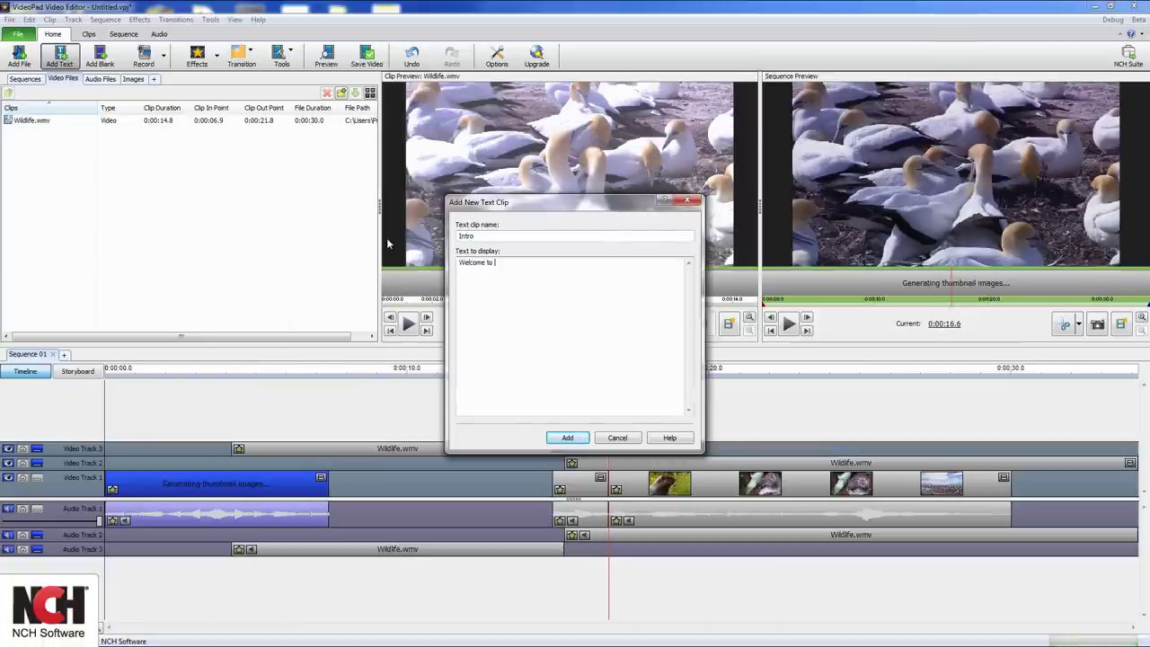
type(" my movie!")
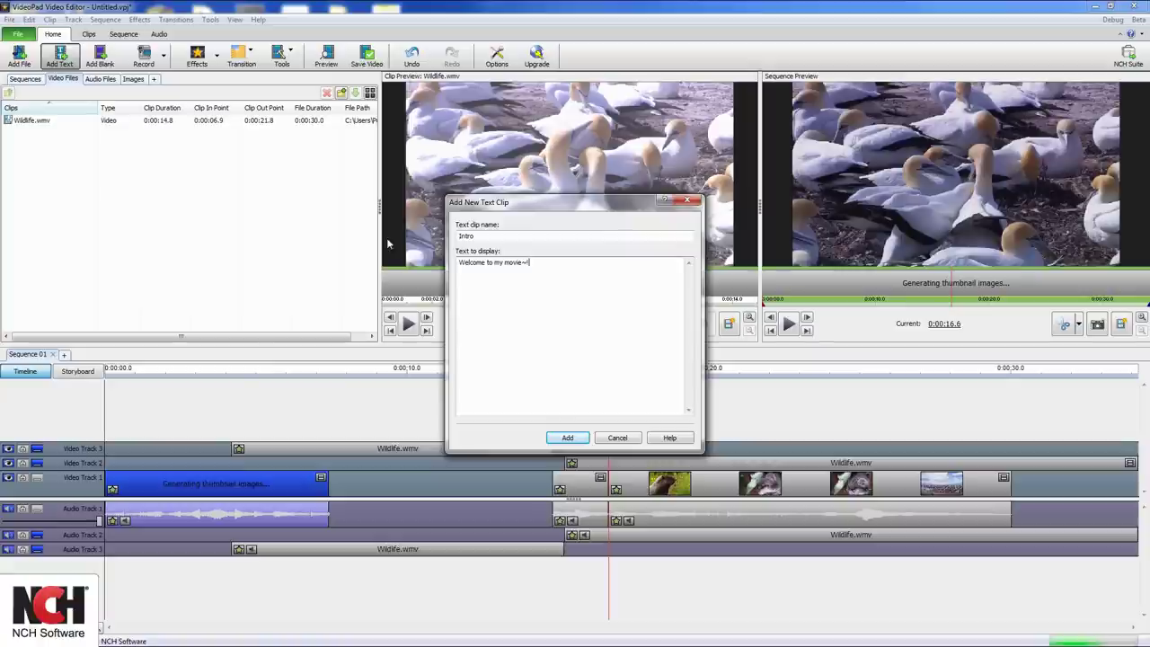
left_click(567, 437)
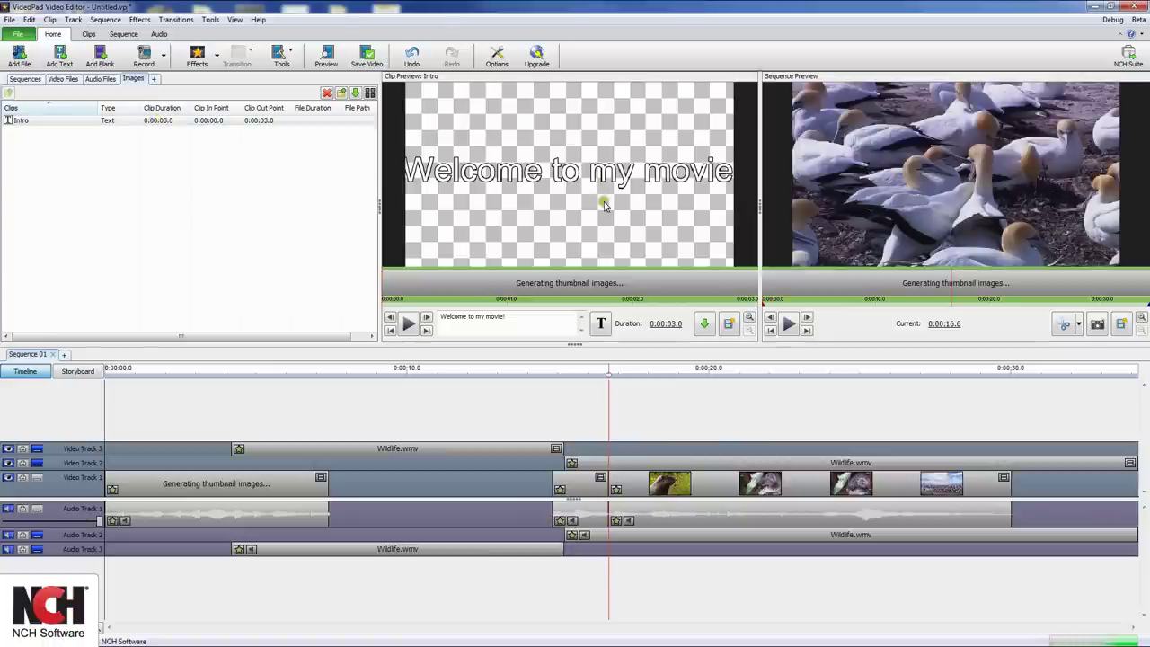
Format the Intro text: no outline, red fill, size 17, bottom-centre alignment.
left_click(601, 325)
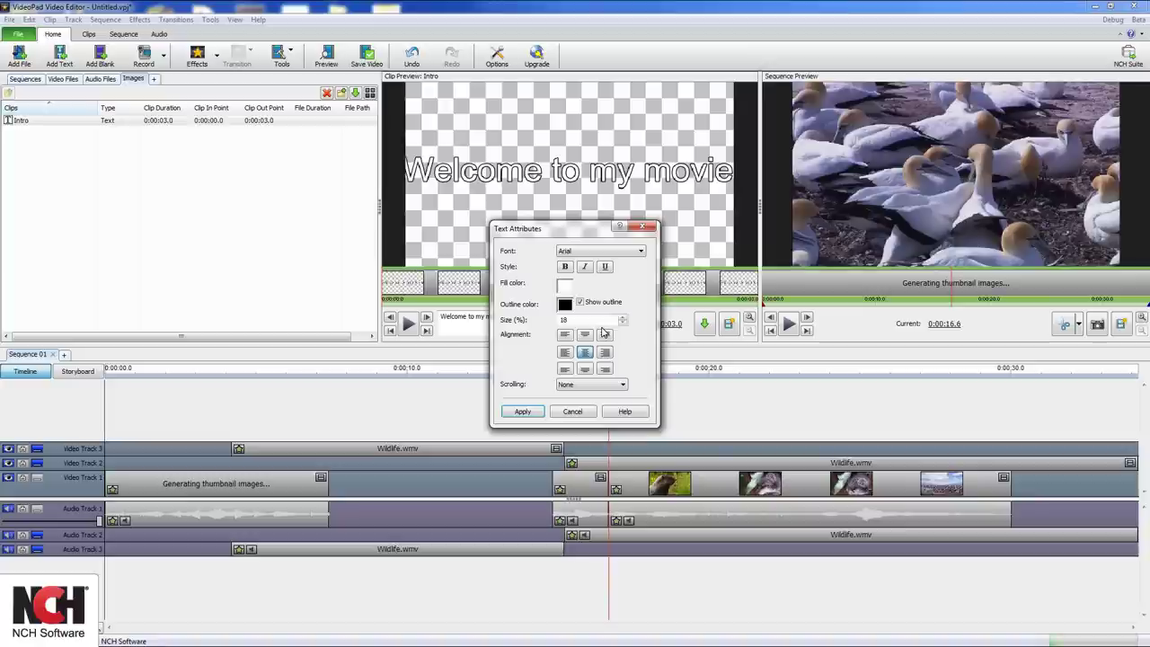
left_click(580, 306)
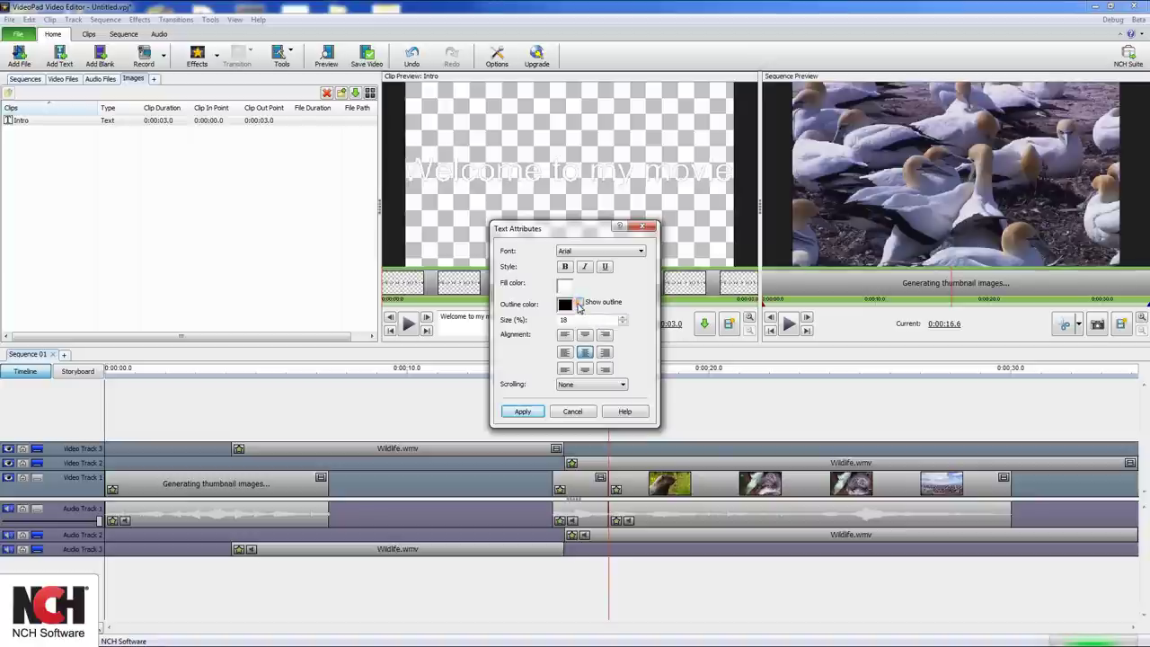
left_click(564, 303)
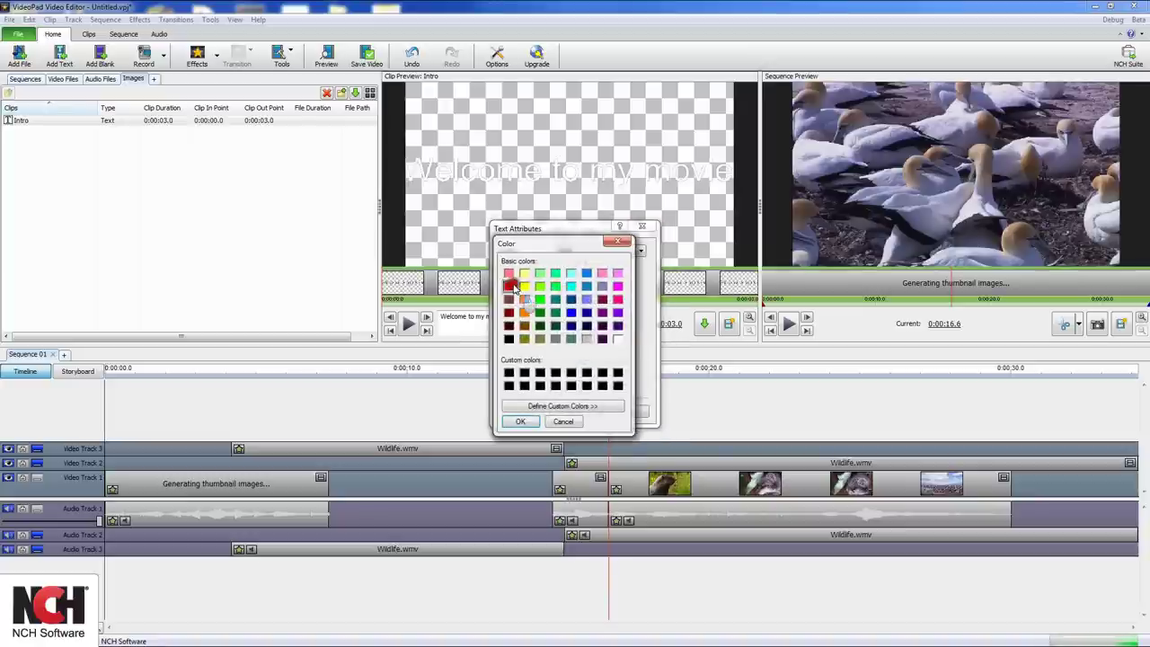
left_click(519, 421)
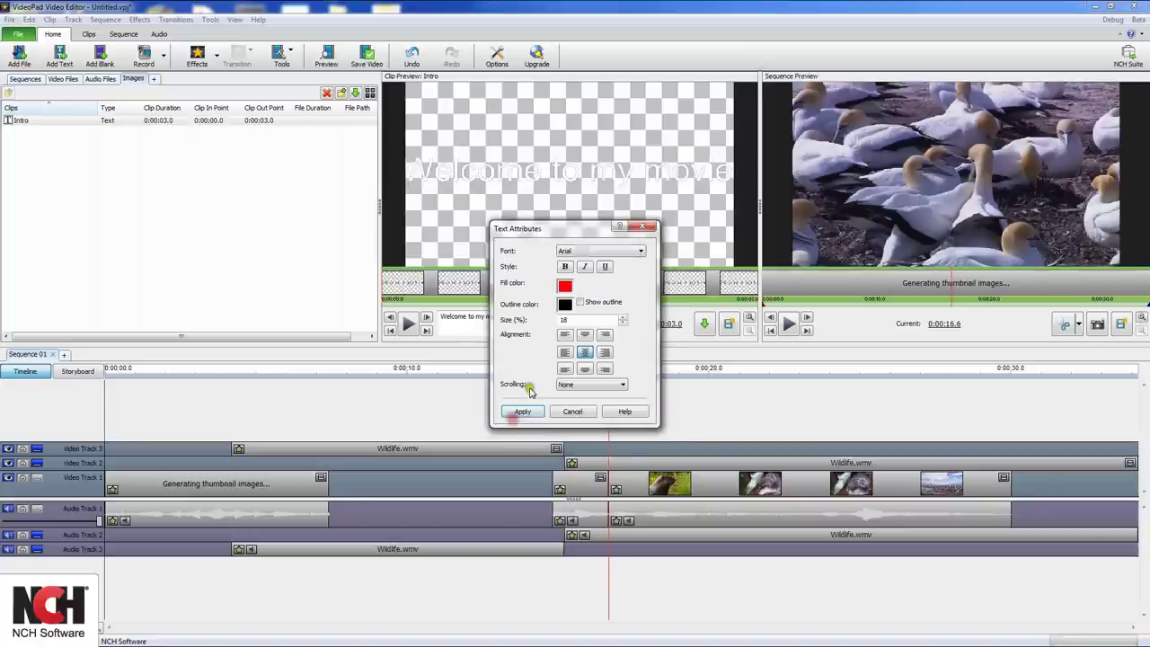
left_click(621, 322)
left_click(585, 368)
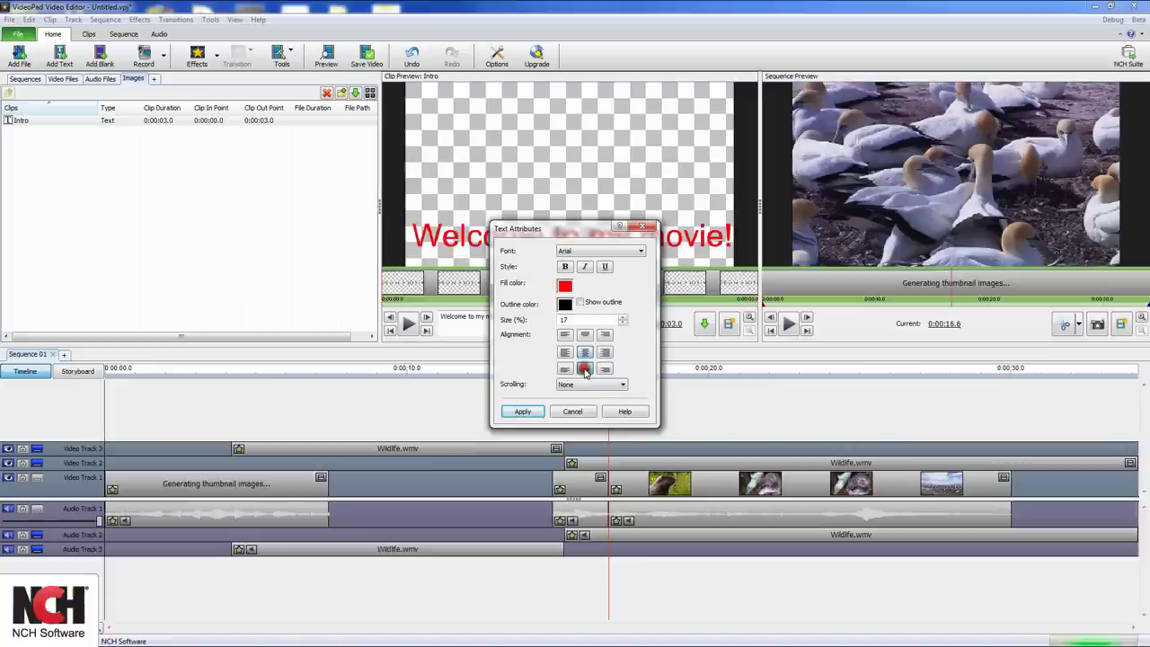
left_click(528, 411)
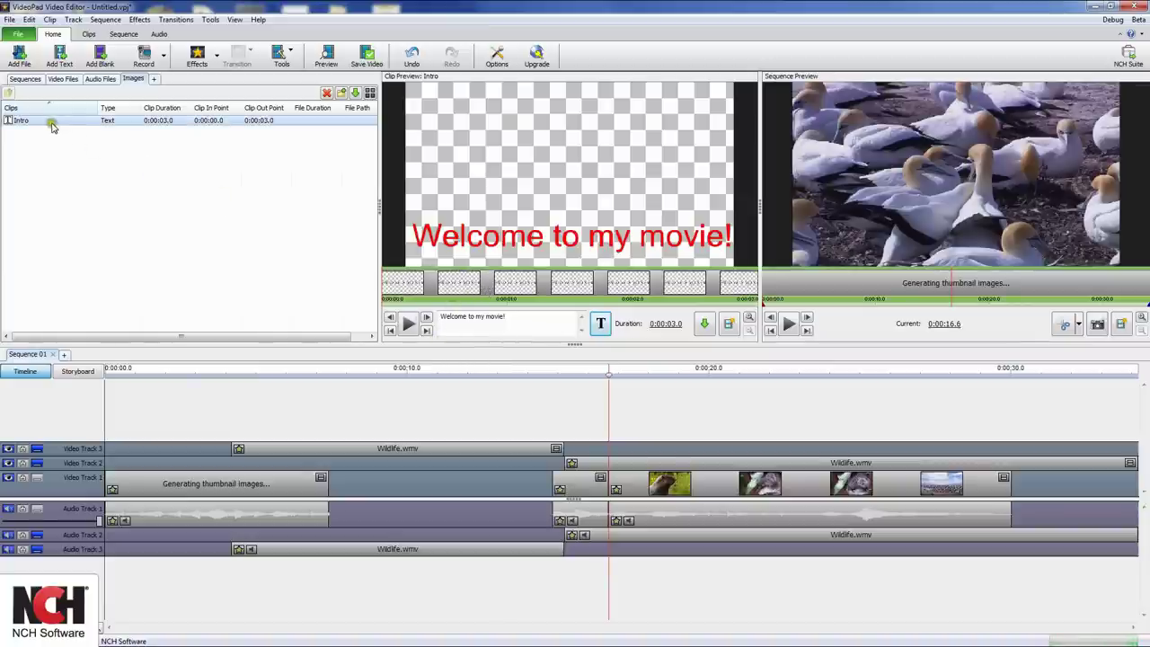
Drop the Intro text clip at 0:00 on a new Video Track 4 above Track 3.
left_click(67, 160)
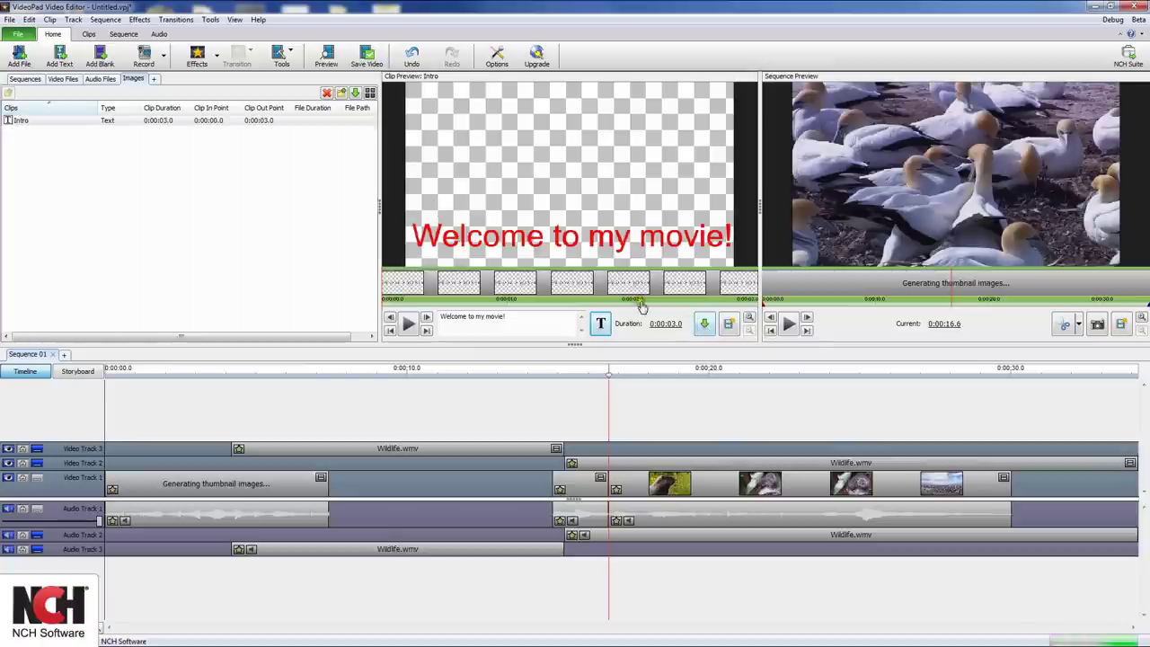
left_click(15, 123)
left_click_drag(15, 122, 104, 422)
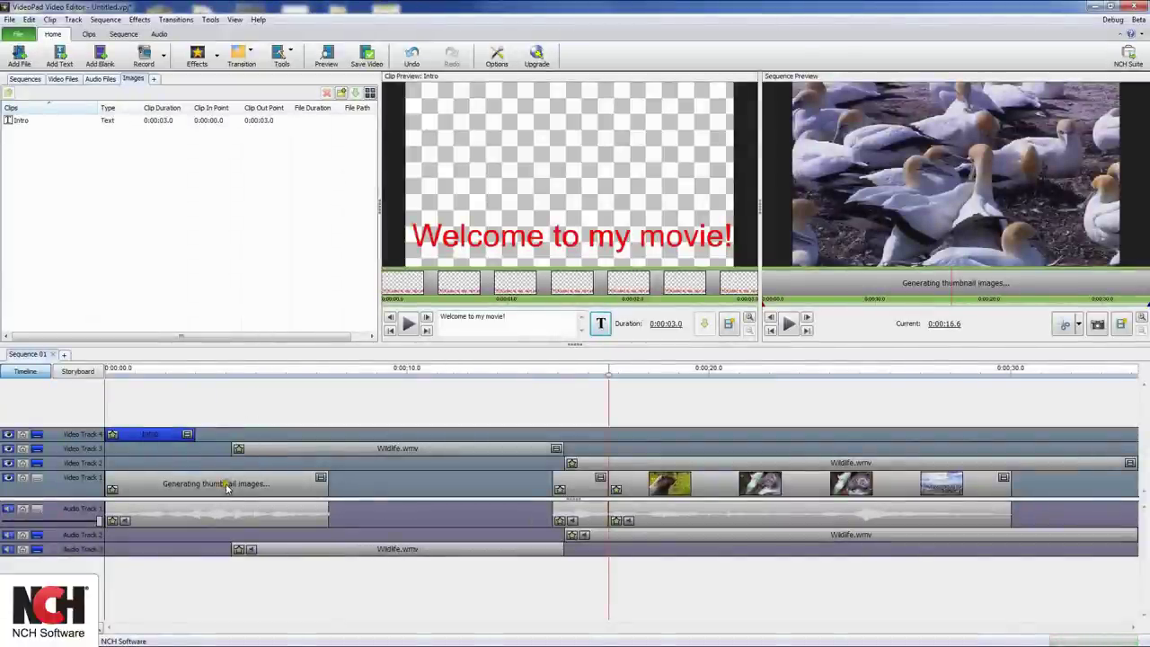
Apply a transition from the Transition list to the Video Track 3 Wildlife clip.
left_click(440, 449)
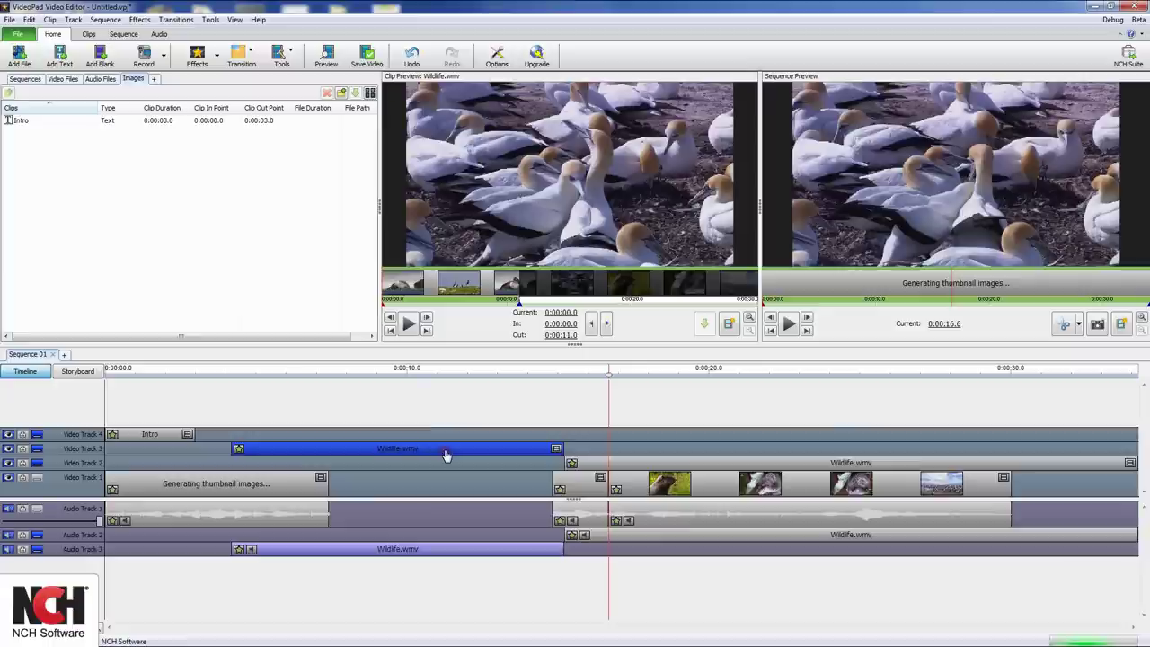
left_click(242, 57)
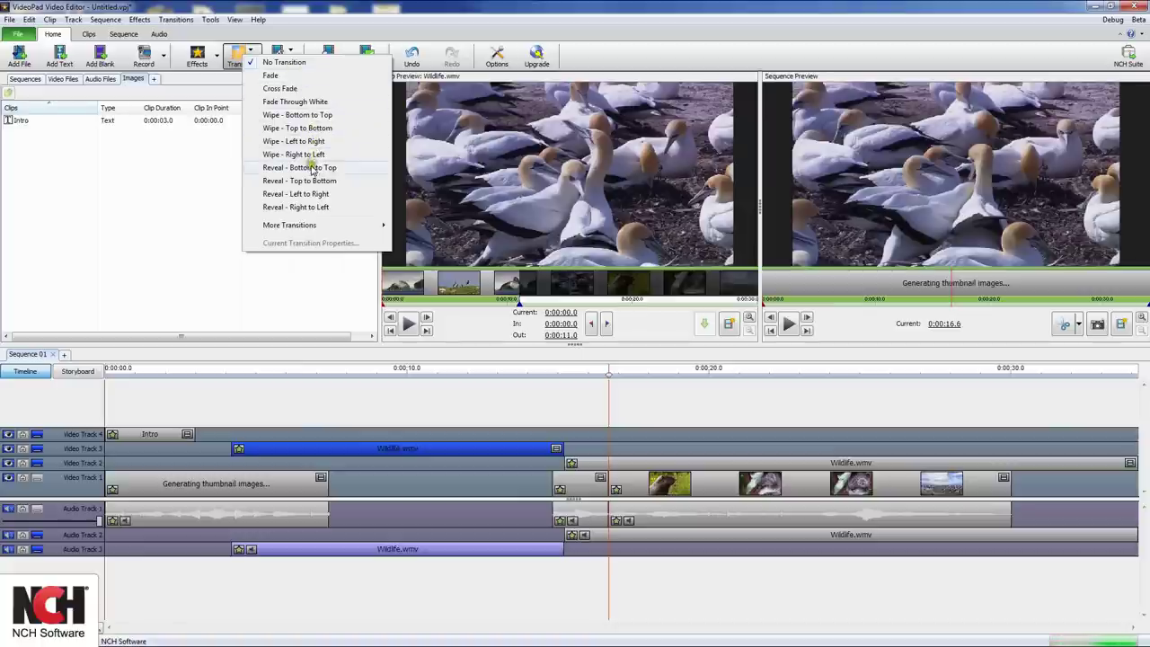
mouse_move(308, 228)
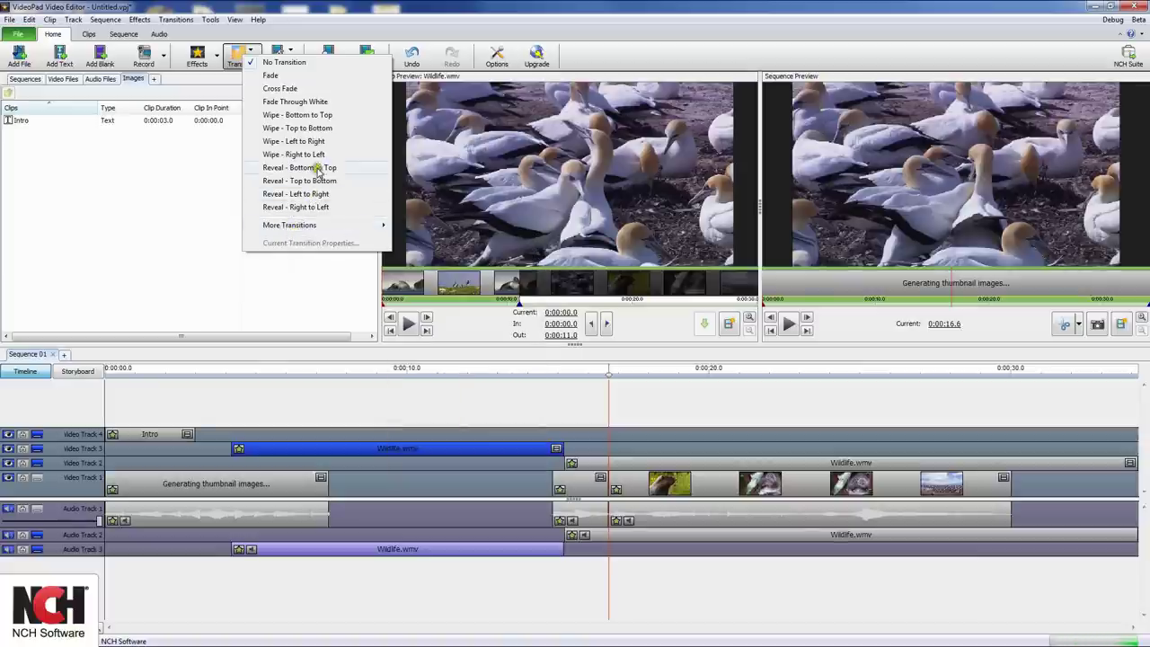
left_click(294, 89)
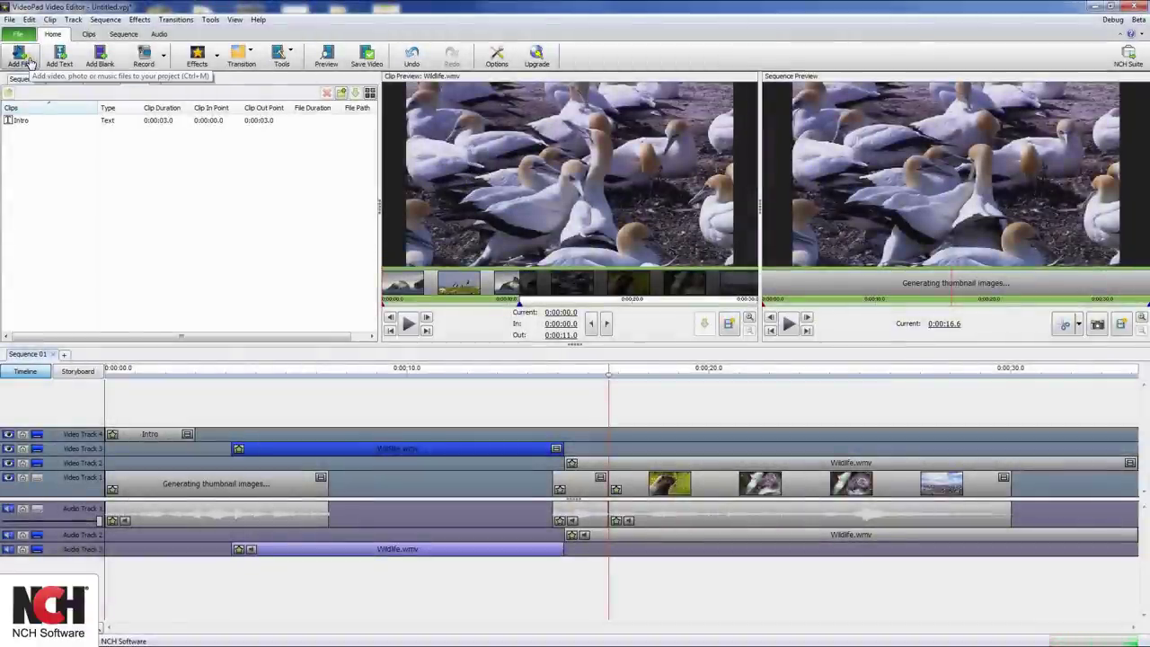
Import Sleep Away.mp3 from Sample Music and lay it on a new Audio Track 4.
left_click(30, 61)
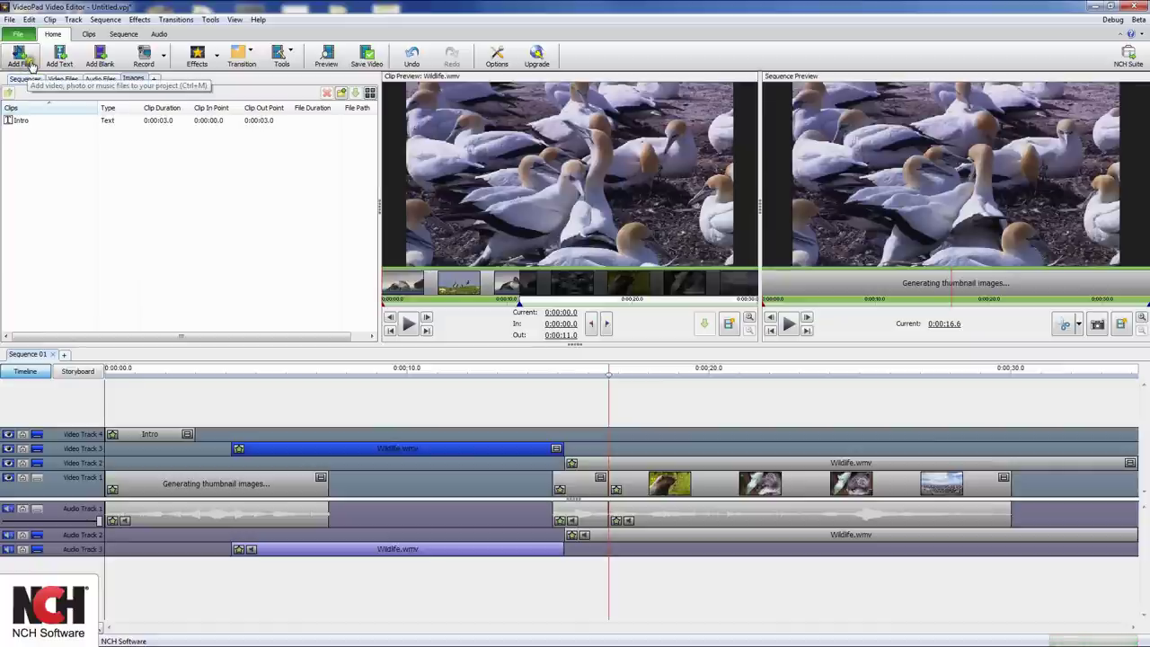
left_click(31, 60)
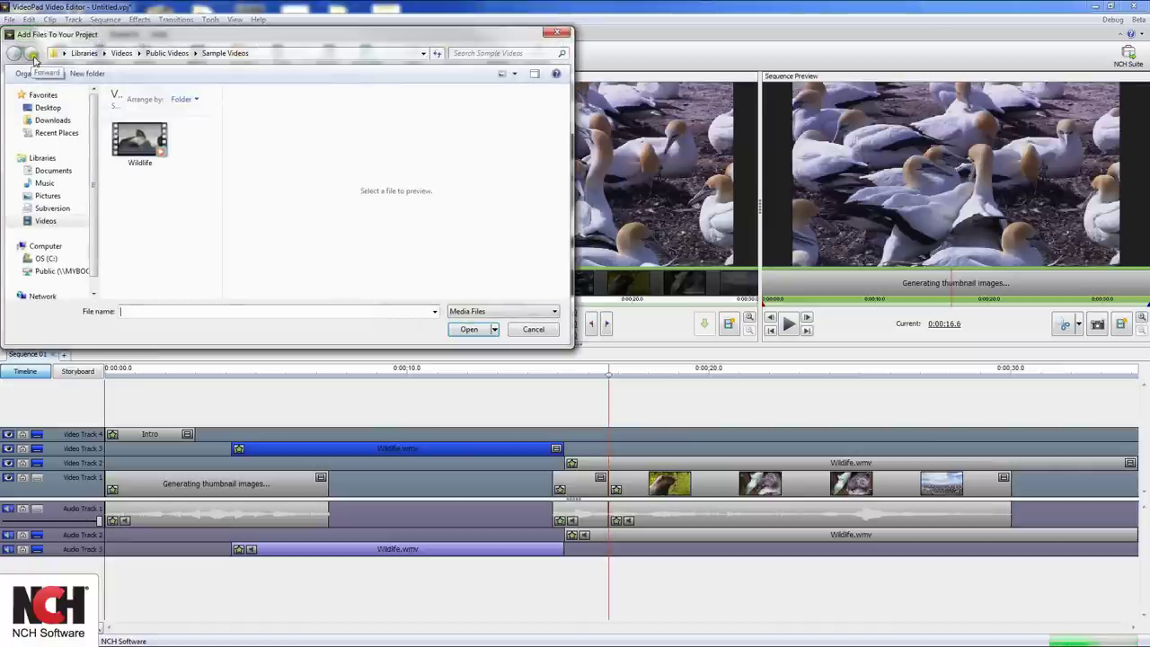
left_click(45, 183)
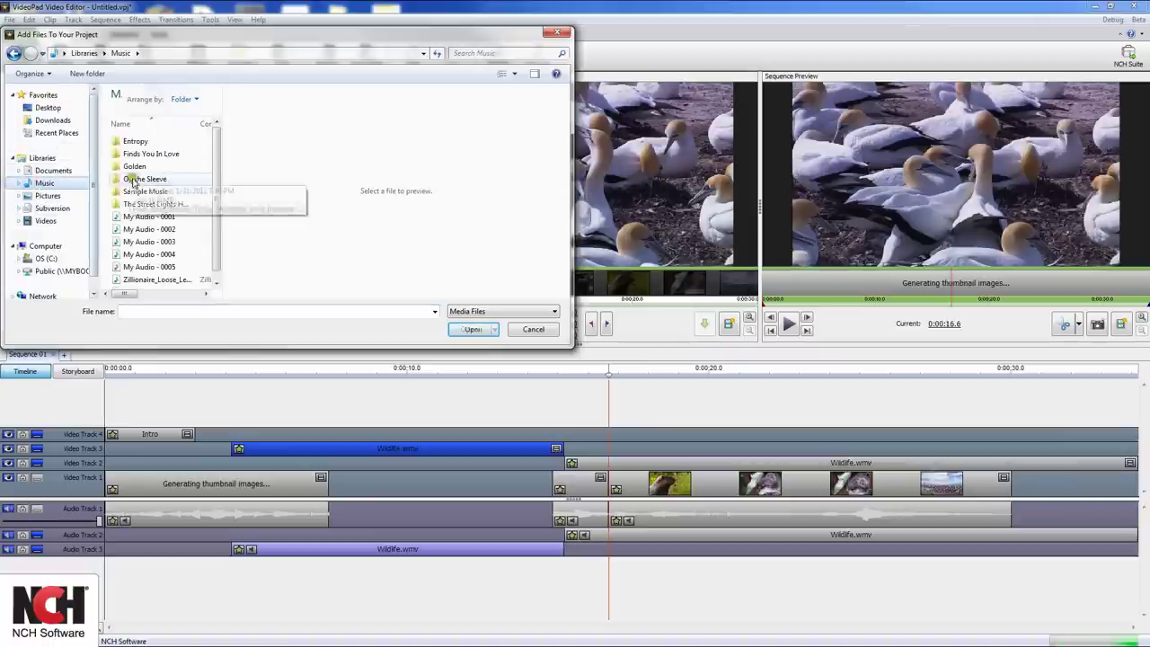
double_click(151, 193)
left_click(141, 166)
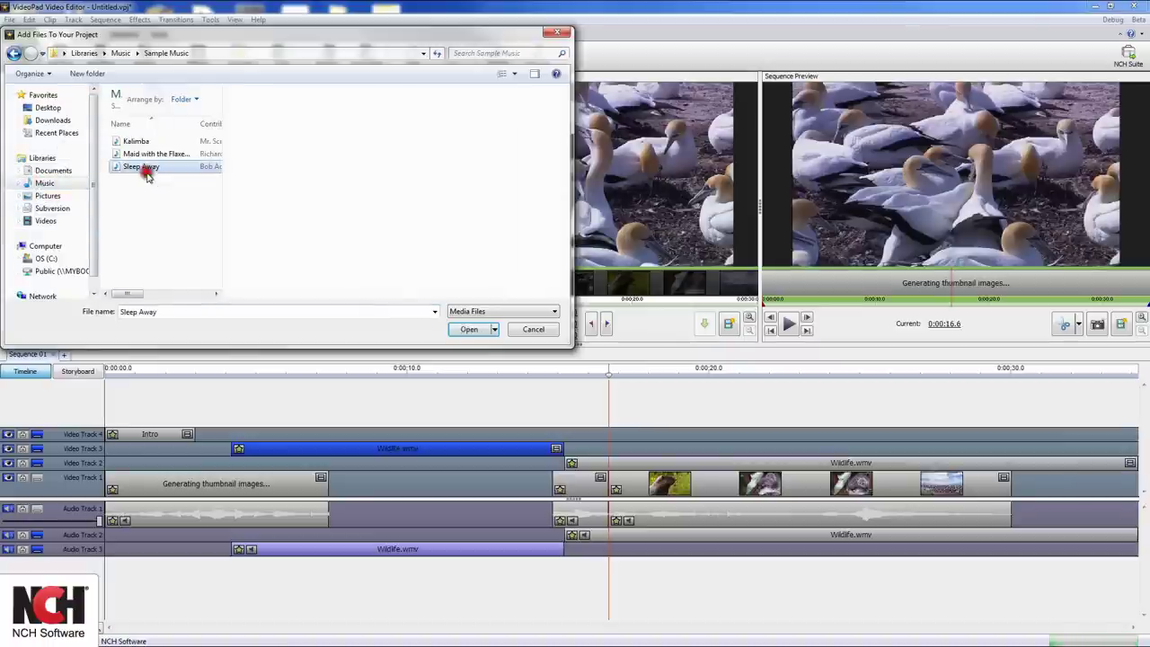
left_click(469, 330)
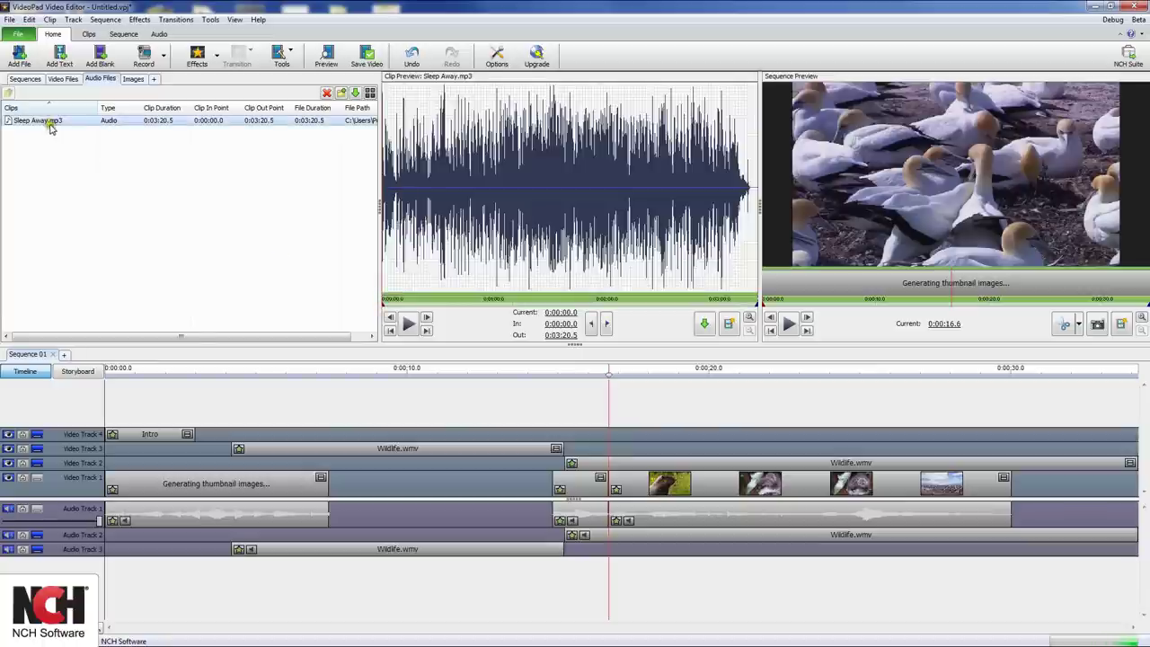
left_click_drag(39, 121, 166, 395)
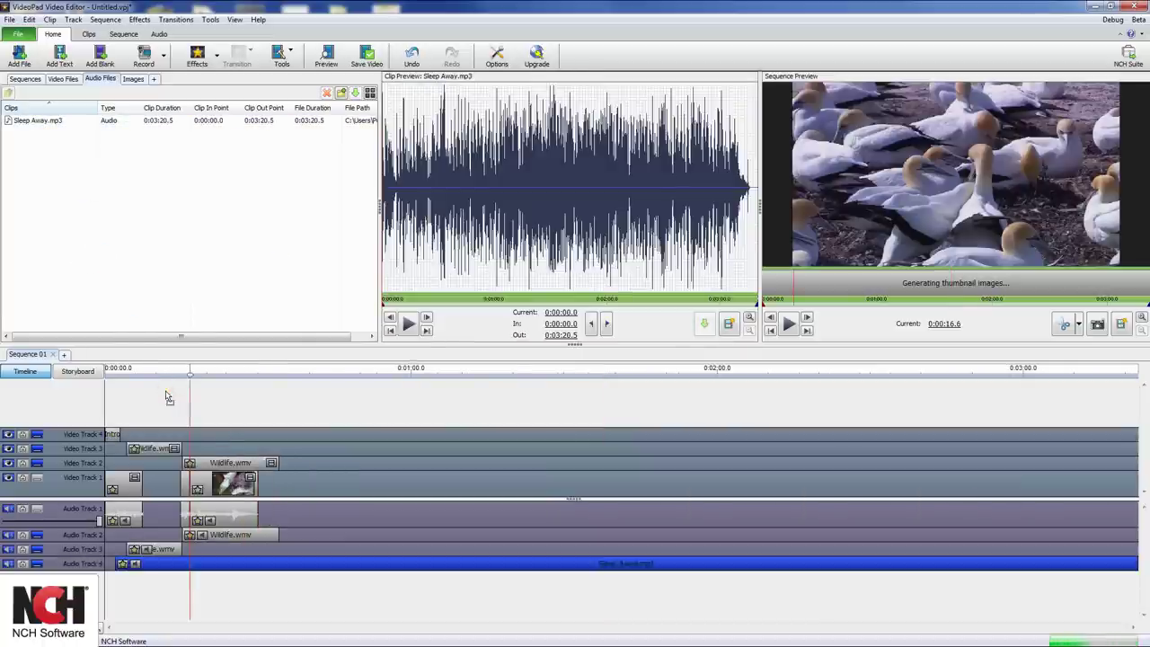
Record two narration takes, My Audio - 0006.wav and 0007.wav, onto Audio Track 3.
left_click(50, 20)
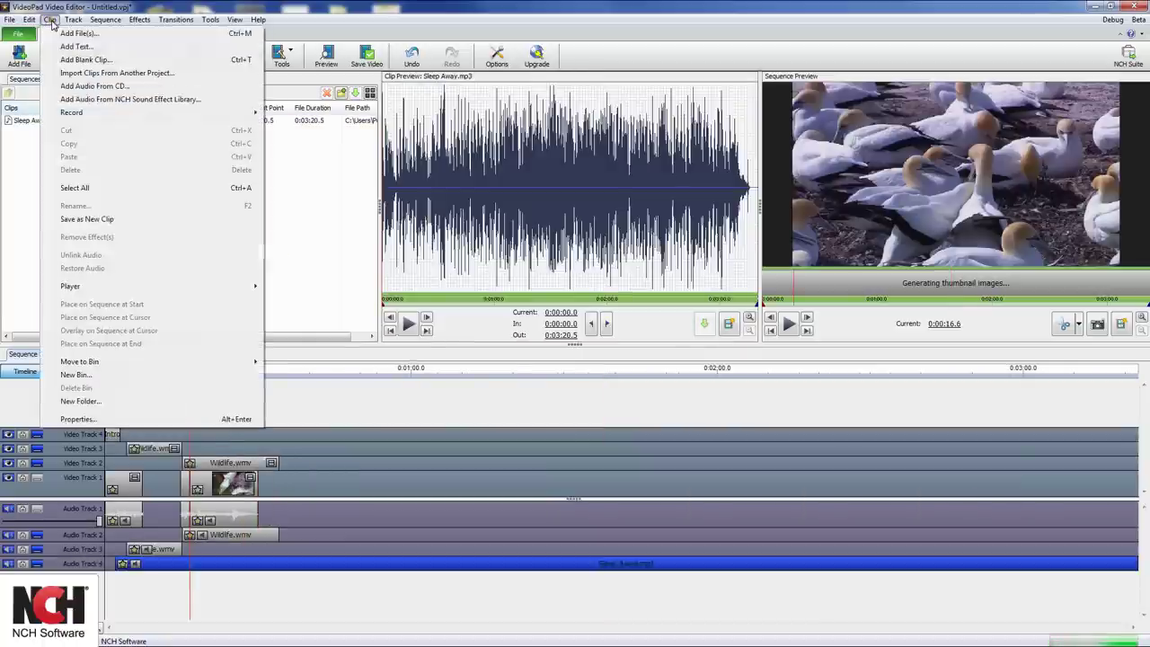
left_click(95, 114)
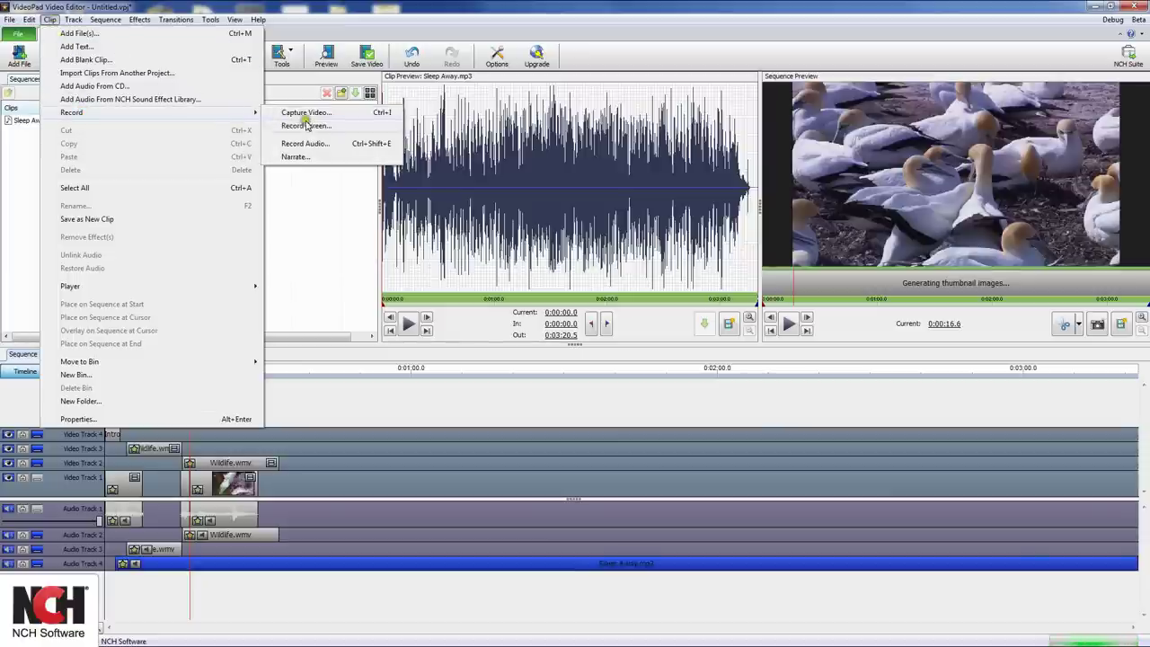
left_click(296, 157)
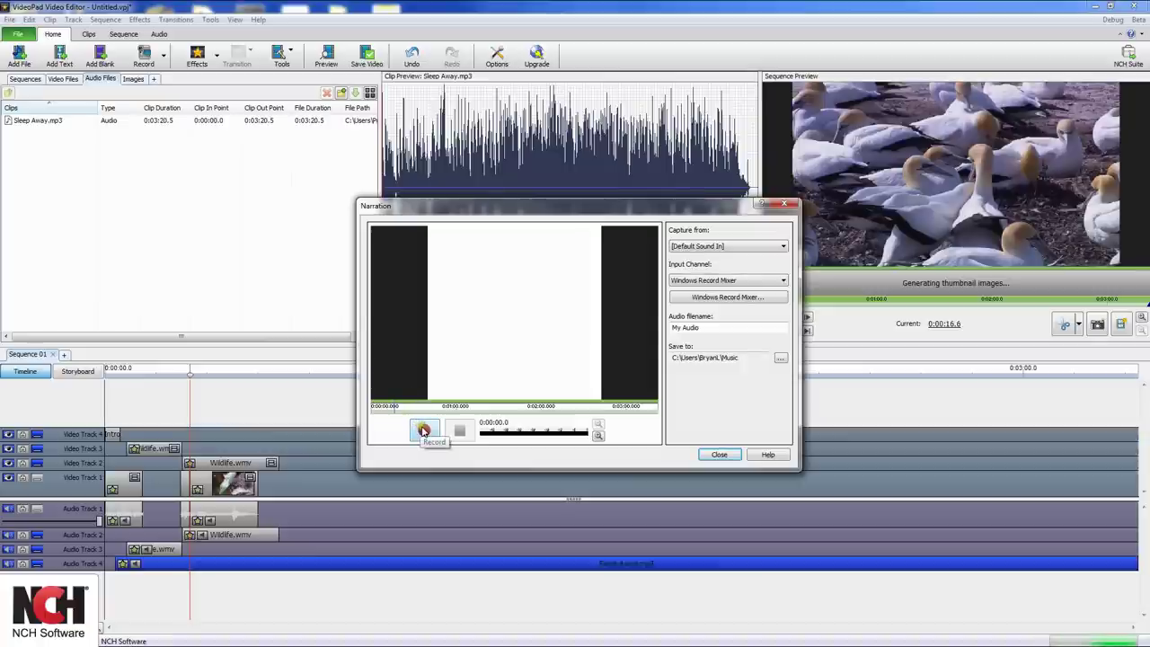
left_click(424, 431)
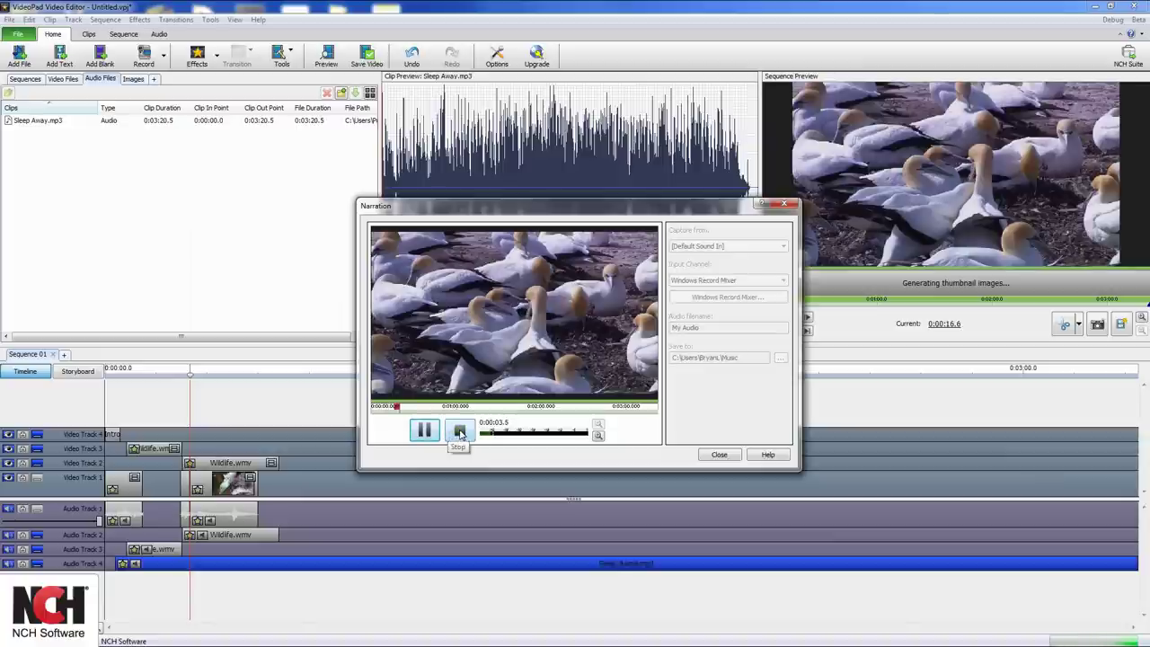
left_click(459, 433)
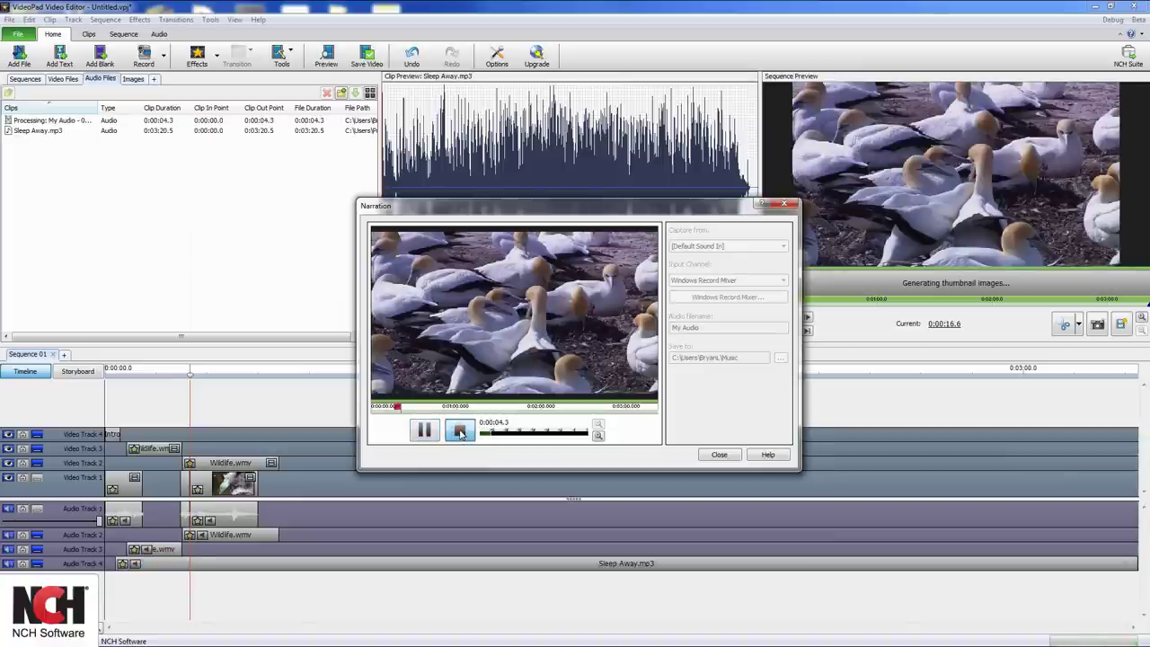
left_click(426, 432)
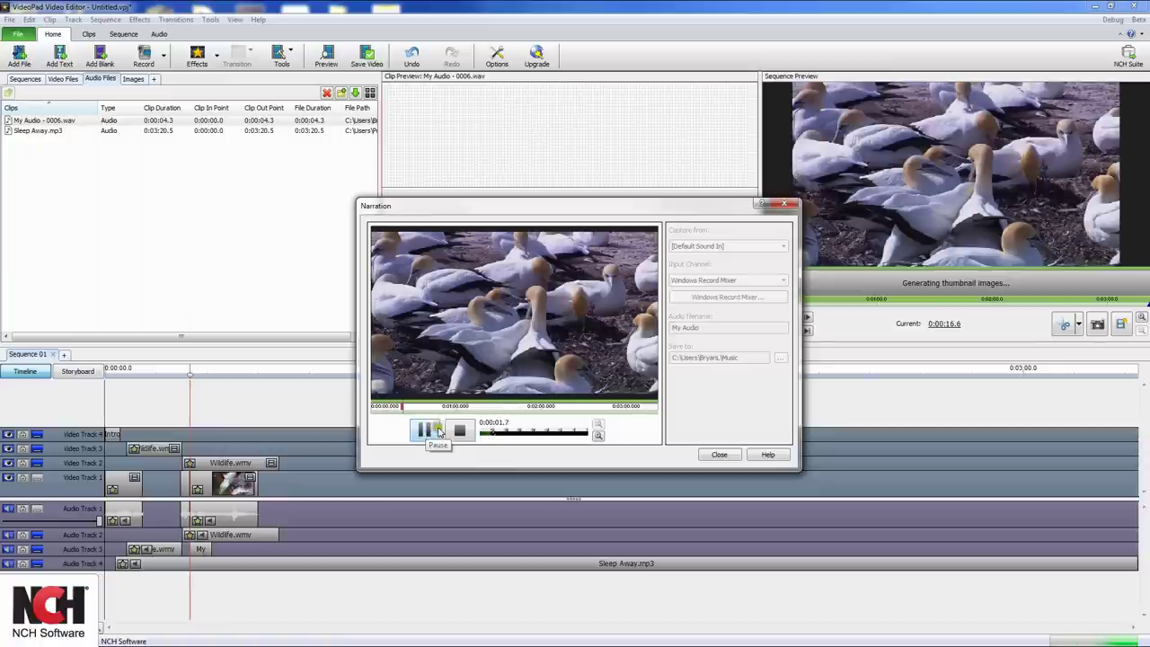
left_click(459, 431)
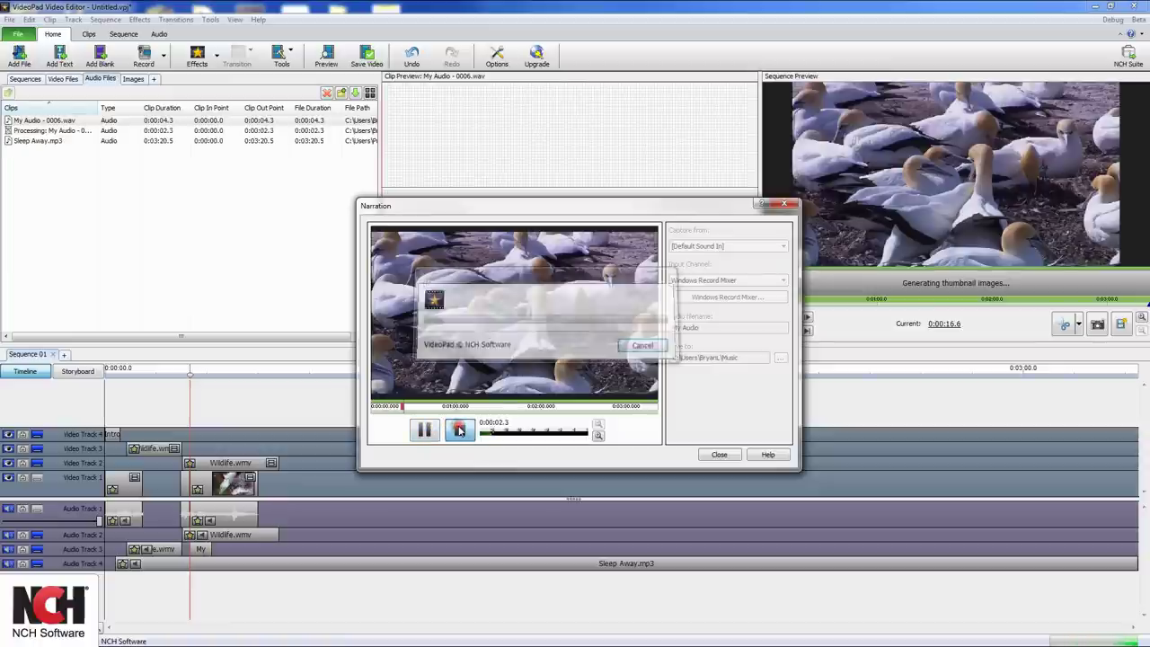
left_click(722, 454)
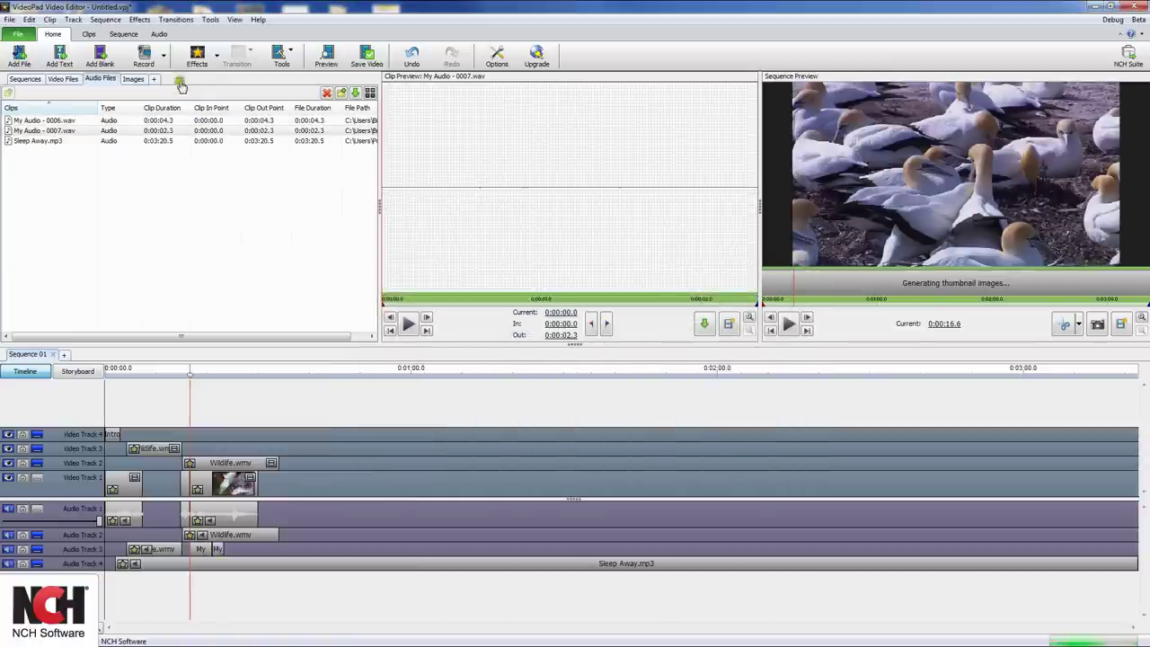
Preview and download the 32.5-second natures call.wav from the NCH Sound Effect Library.
left_click(139, 19)
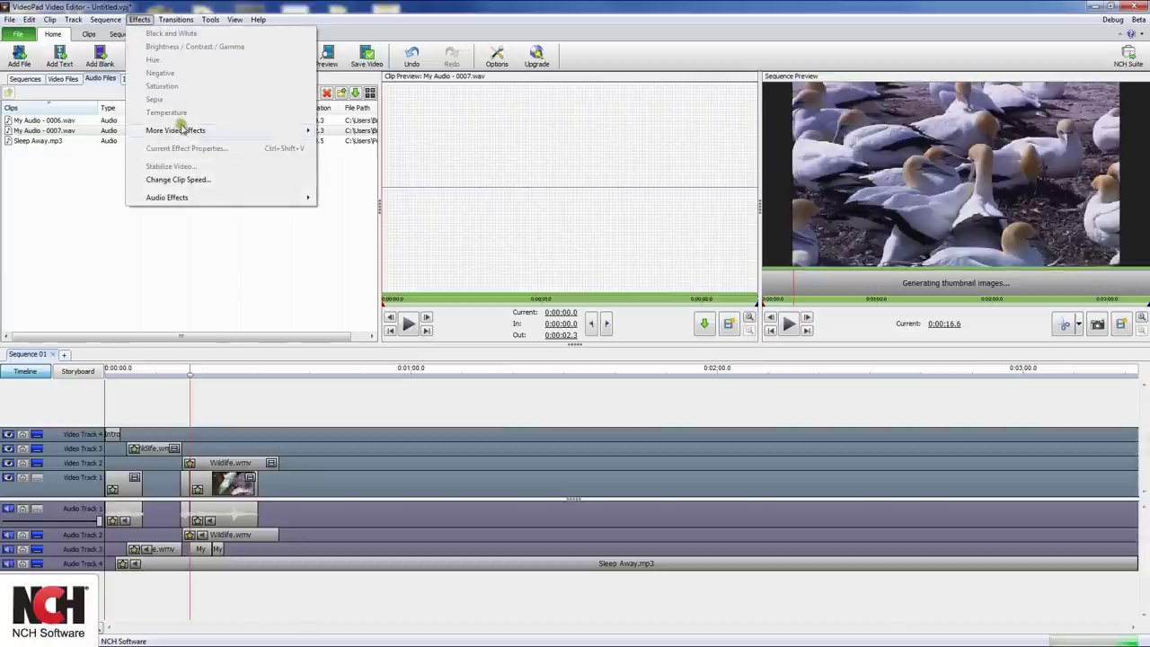
mouse_move(184, 198)
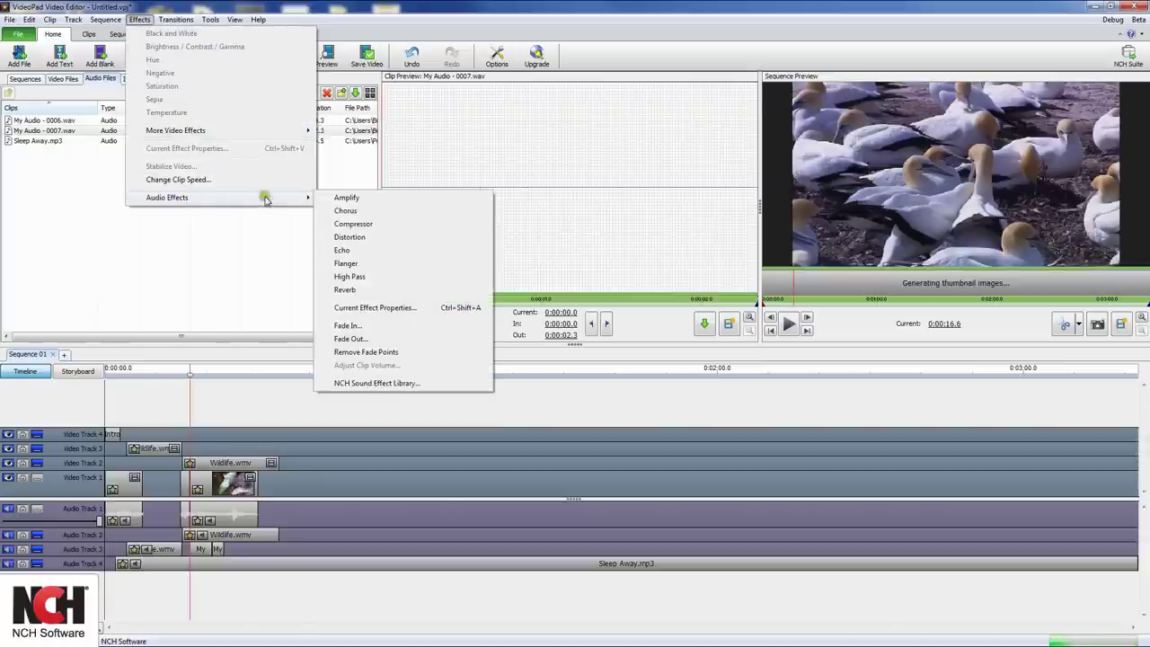
left_click(367, 383)
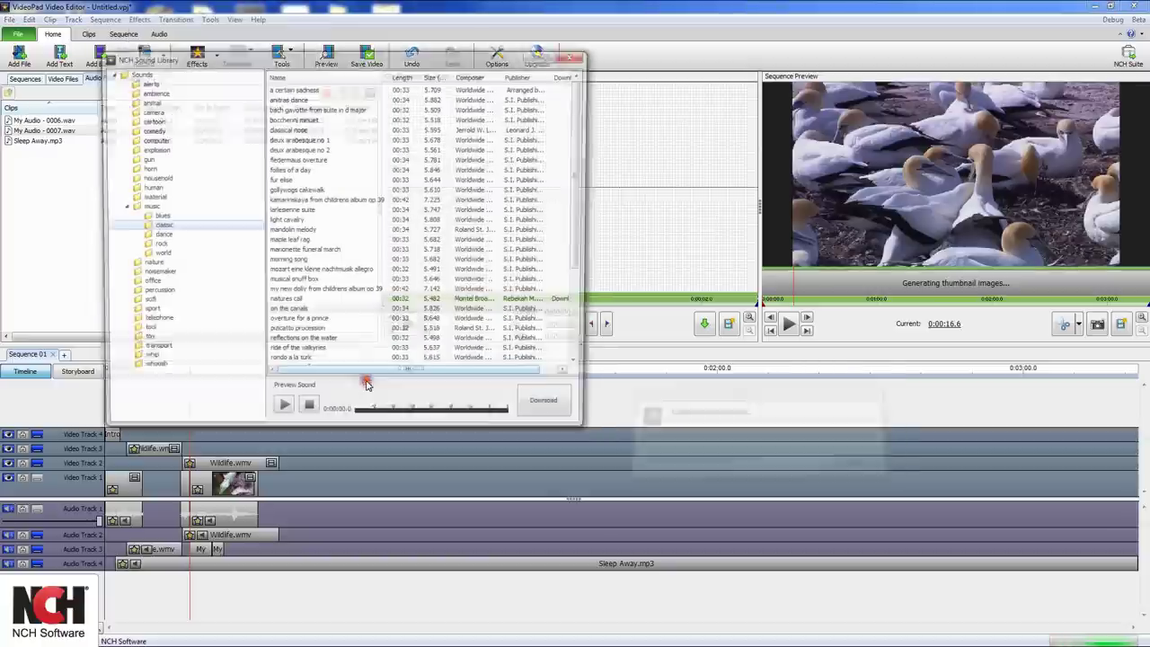
left_click(289, 302)
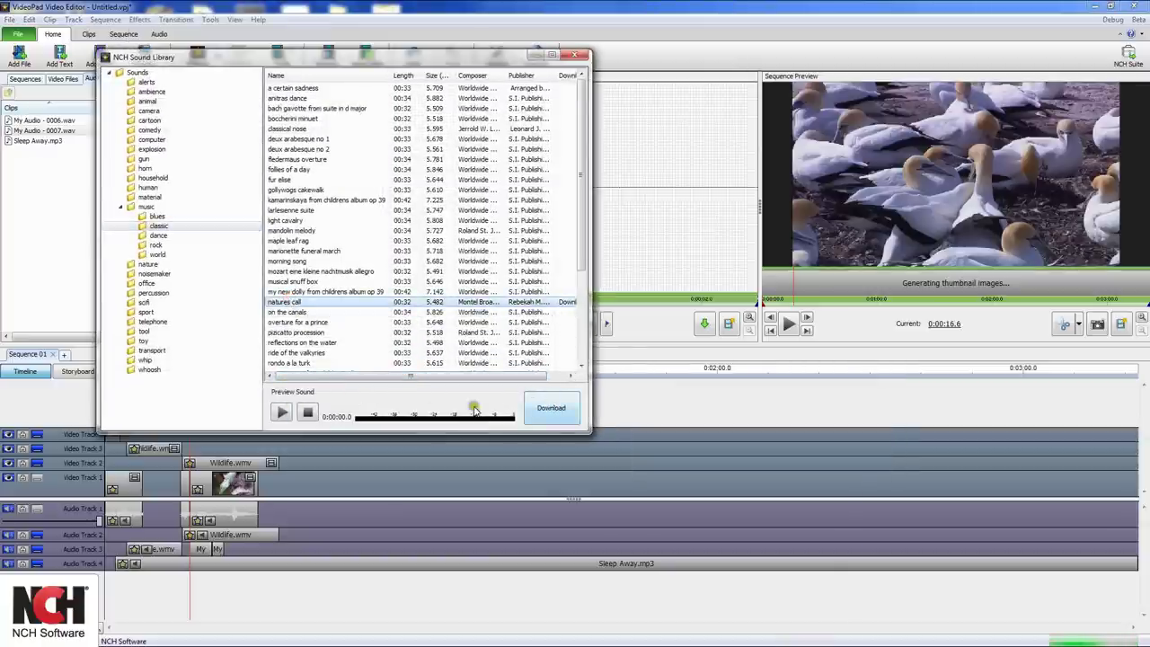
left_click(281, 413)
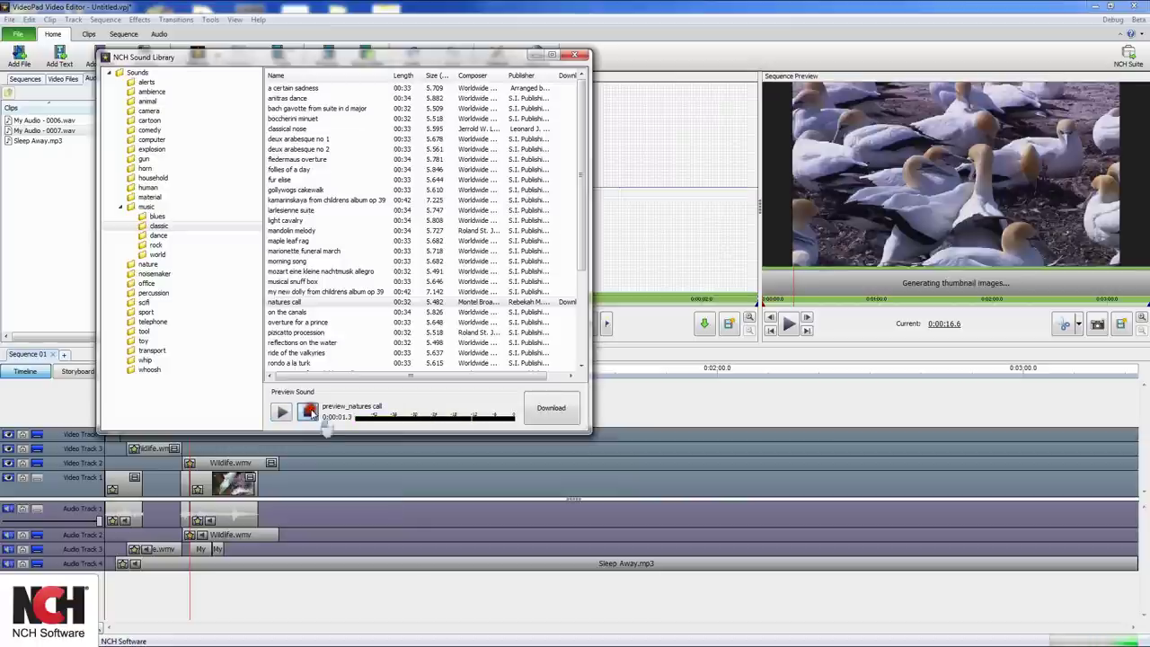
left_click(562, 410)
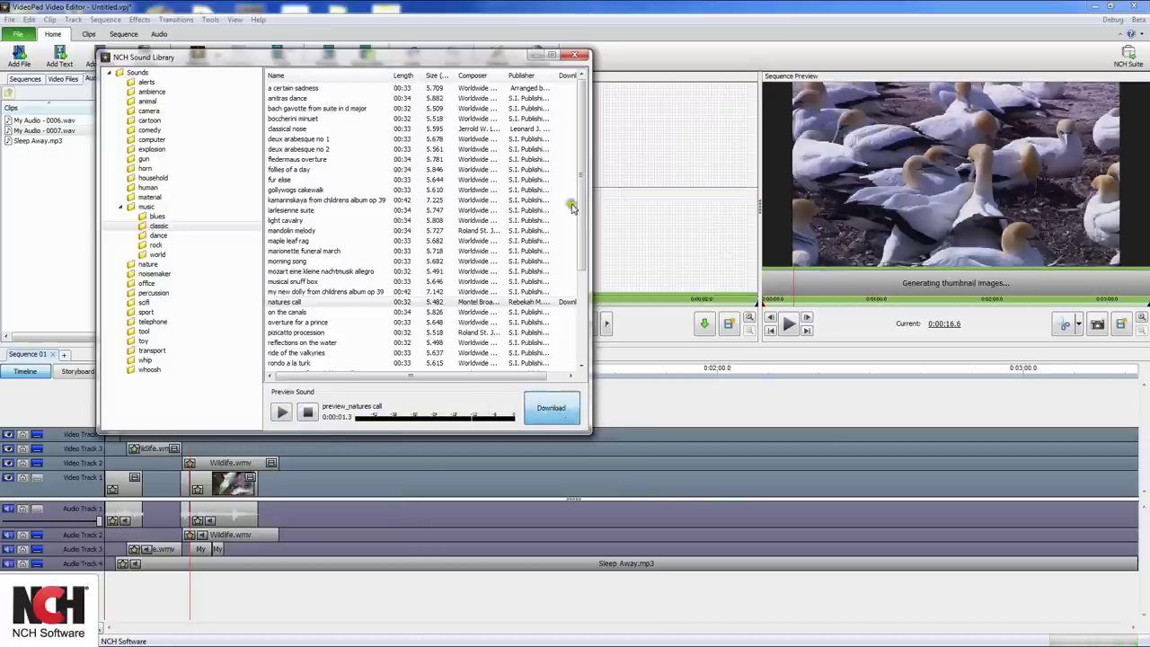
left_click(574, 55)
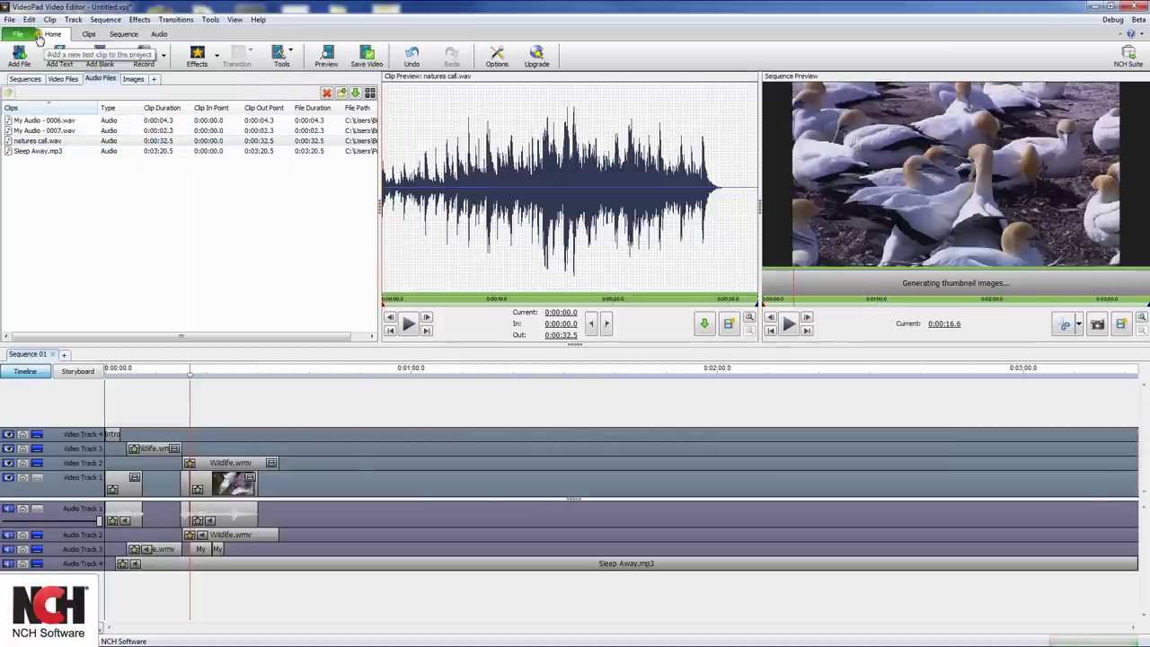
Save the project to the Desktop as Home_Movie.vpj.
left_click(7, 20)
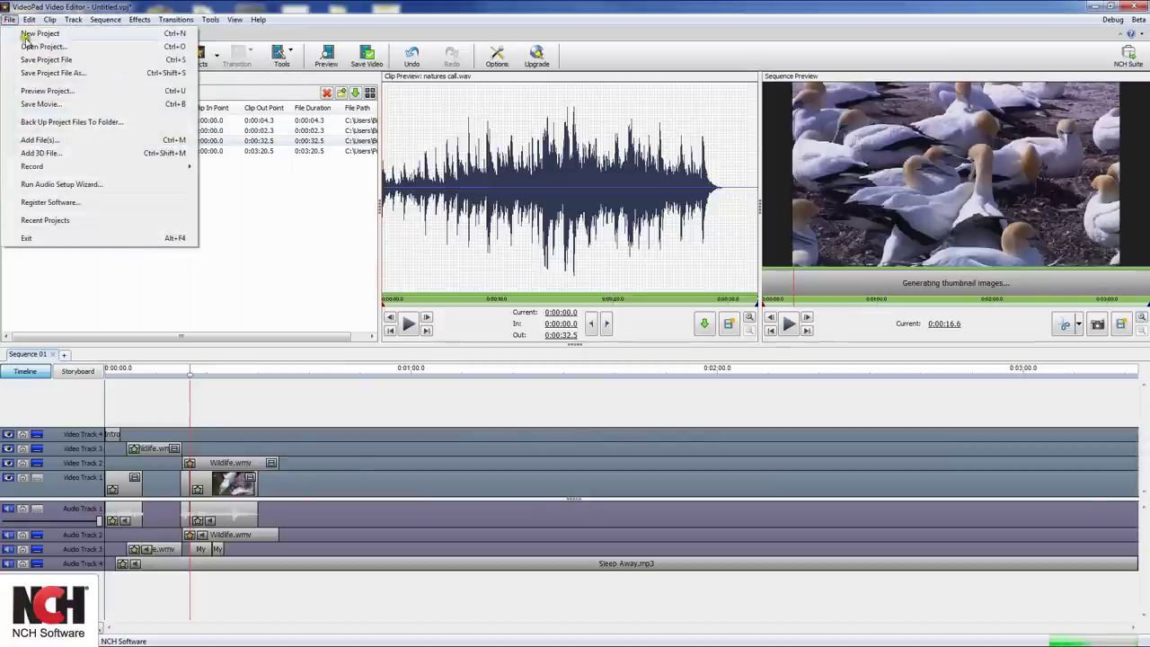
left_click(52, 73)
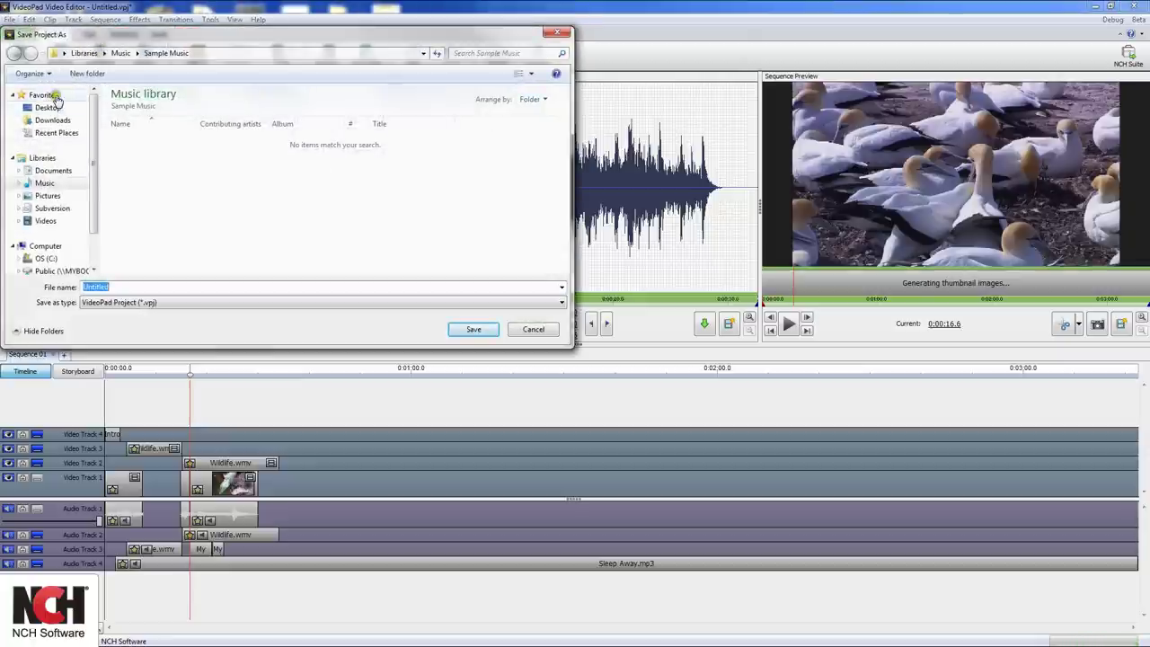
left_click(44, 95)
left_click(49, 106)
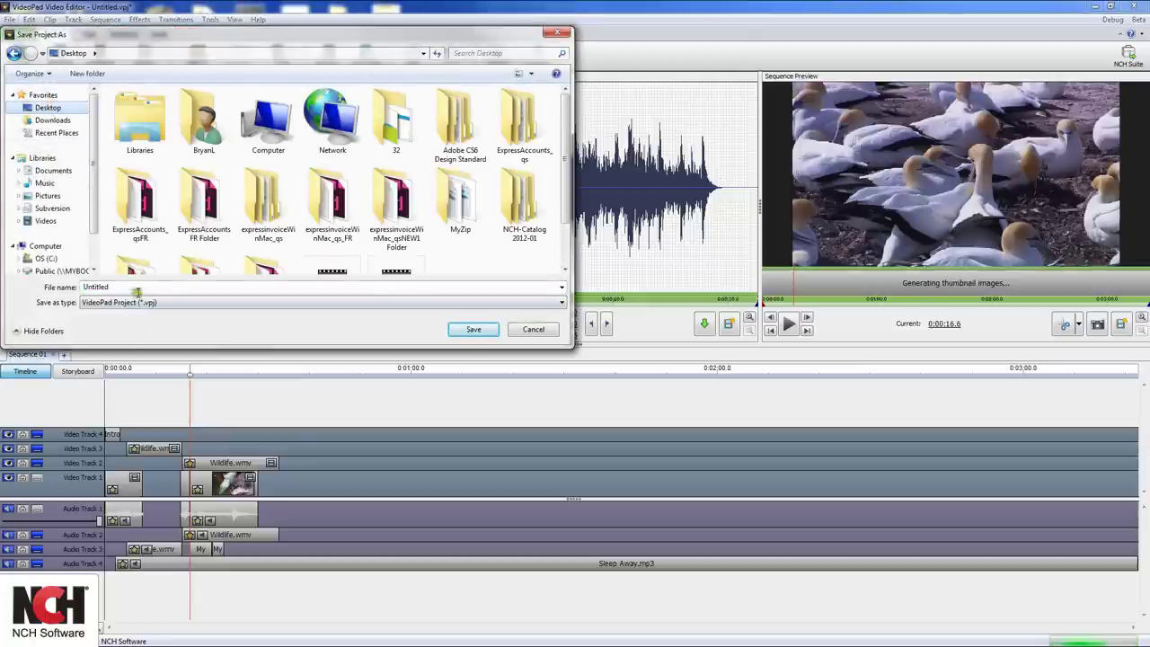
left_click(39, 282)
type("Home_Movie")
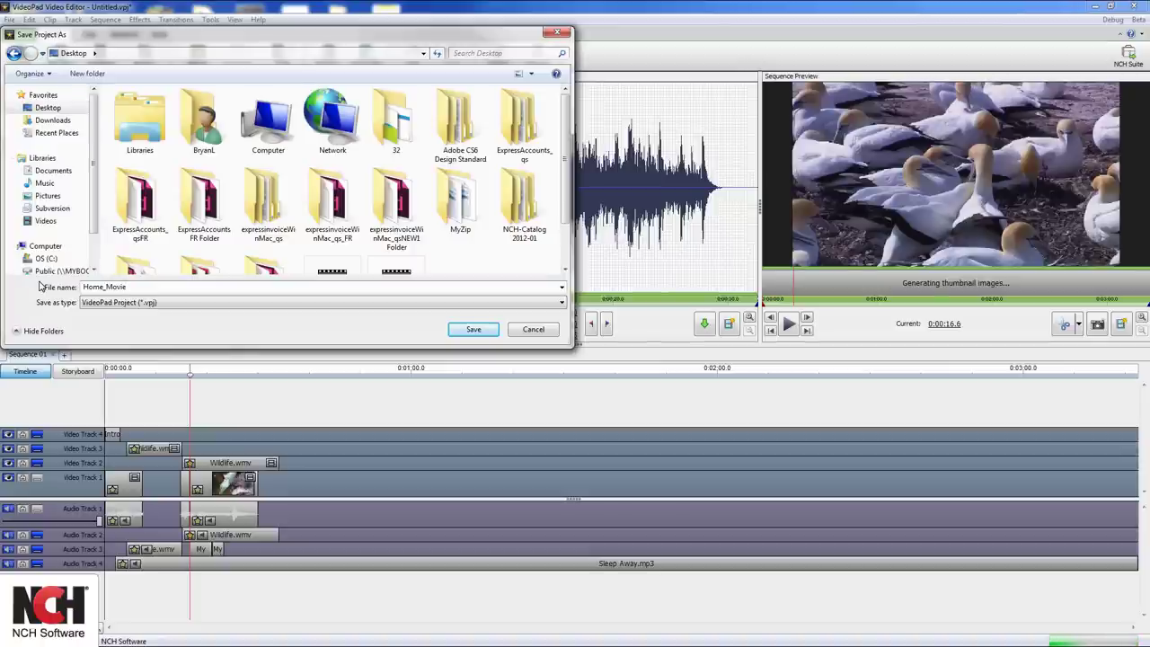
left_click(462, 330)
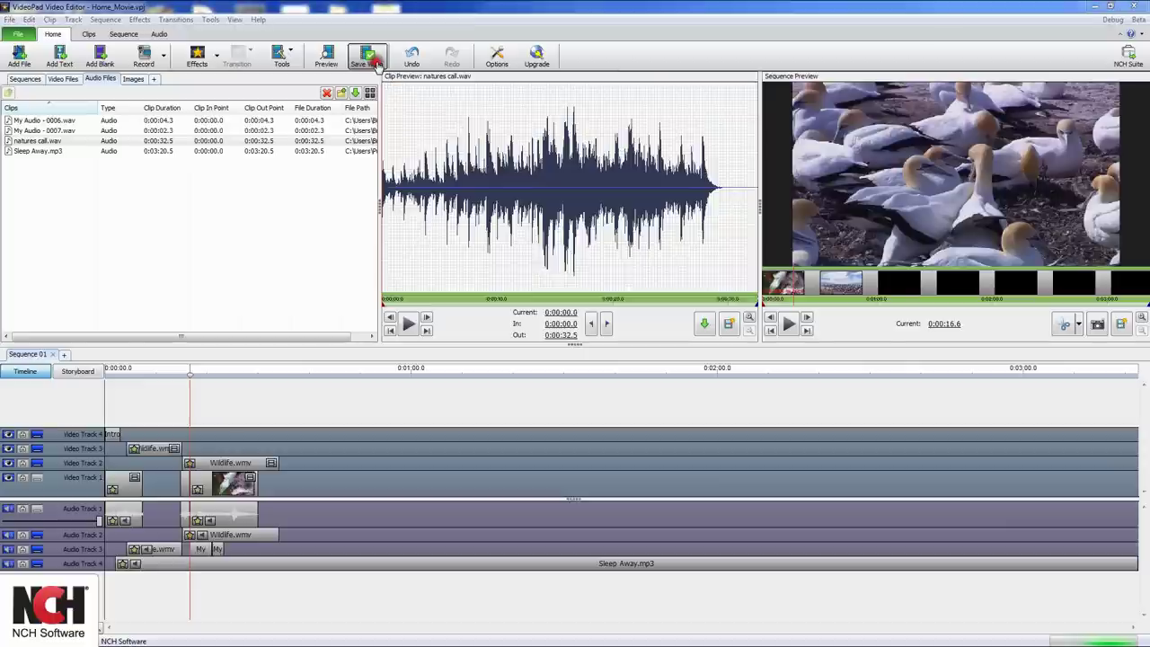
Choose the Computer / Data export to Home_Movie.avi at 854 x 480, 25.00 fps PAL.
left_click(370, 60)
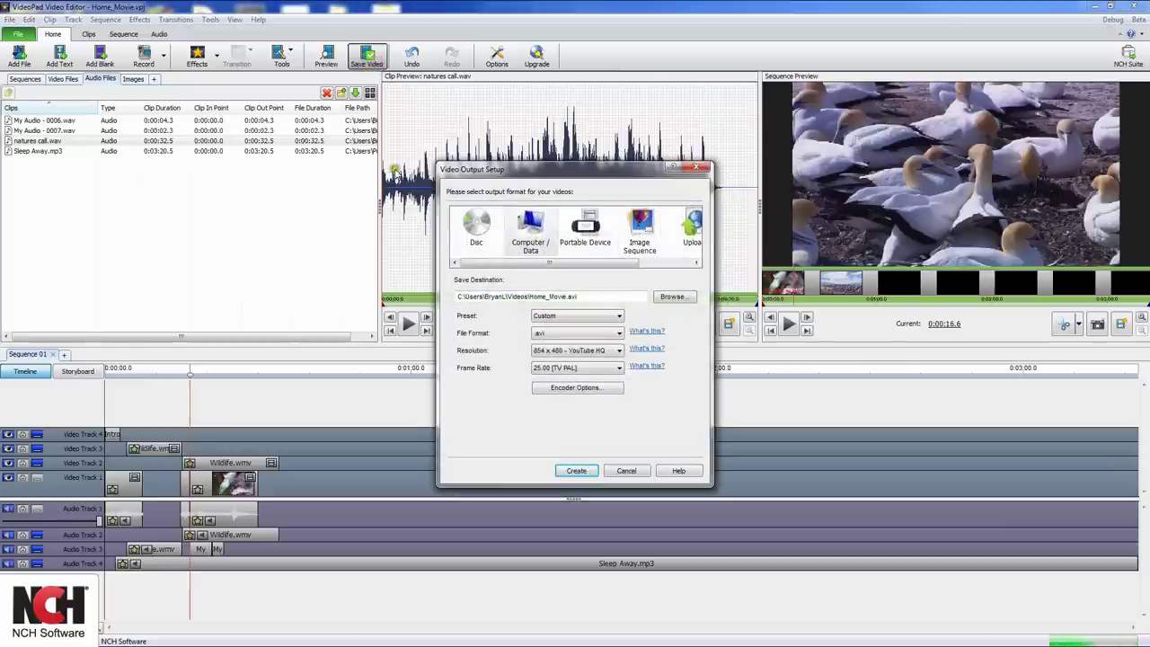
mouse_move(504, 263)
left_mouse_down()
mouse_move(557, 259)
mouse_move(504, 261)
left_mouse_up()
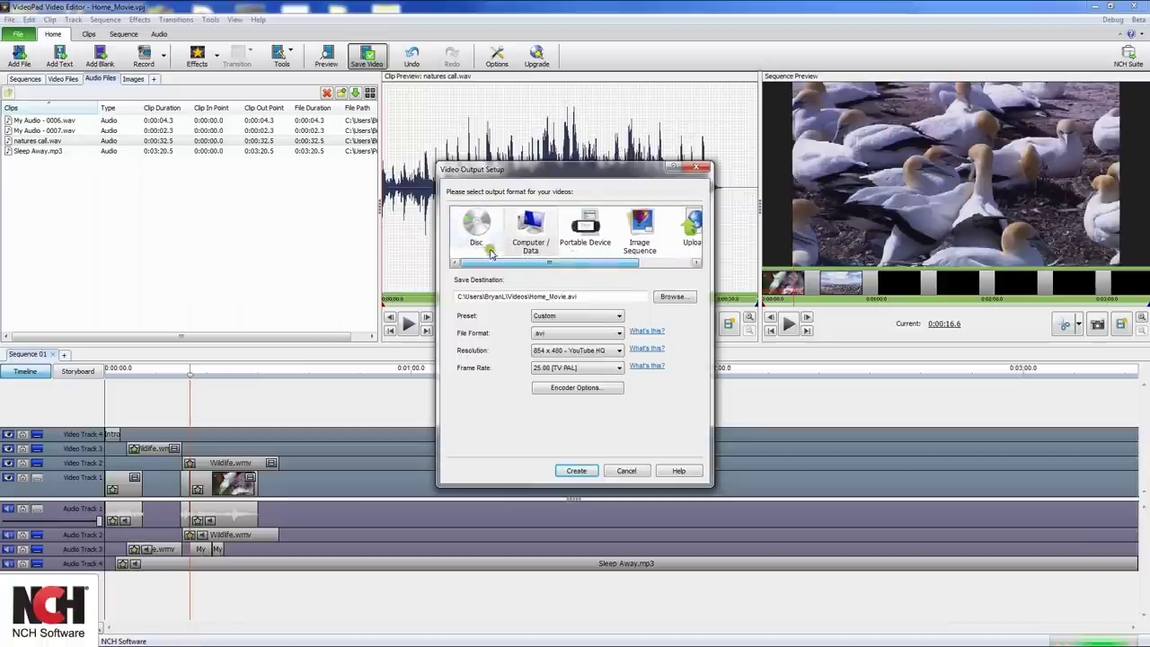
left_click(475, 231)
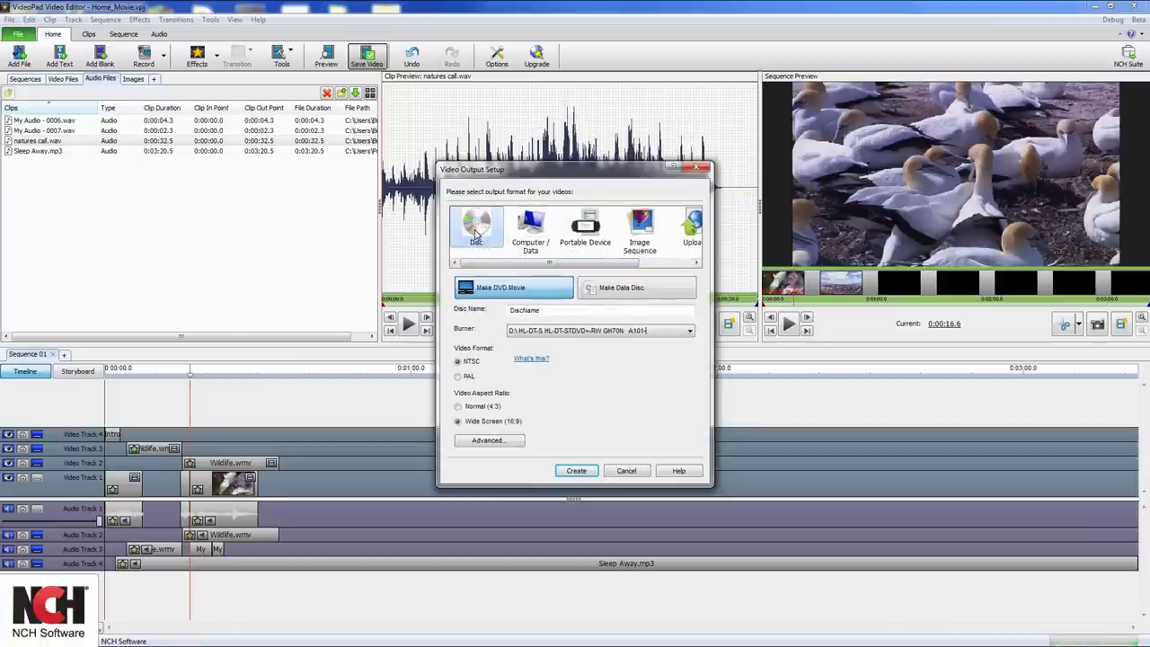
left_click_drag(479, 261, 533, 262)
left_click(617, 246)
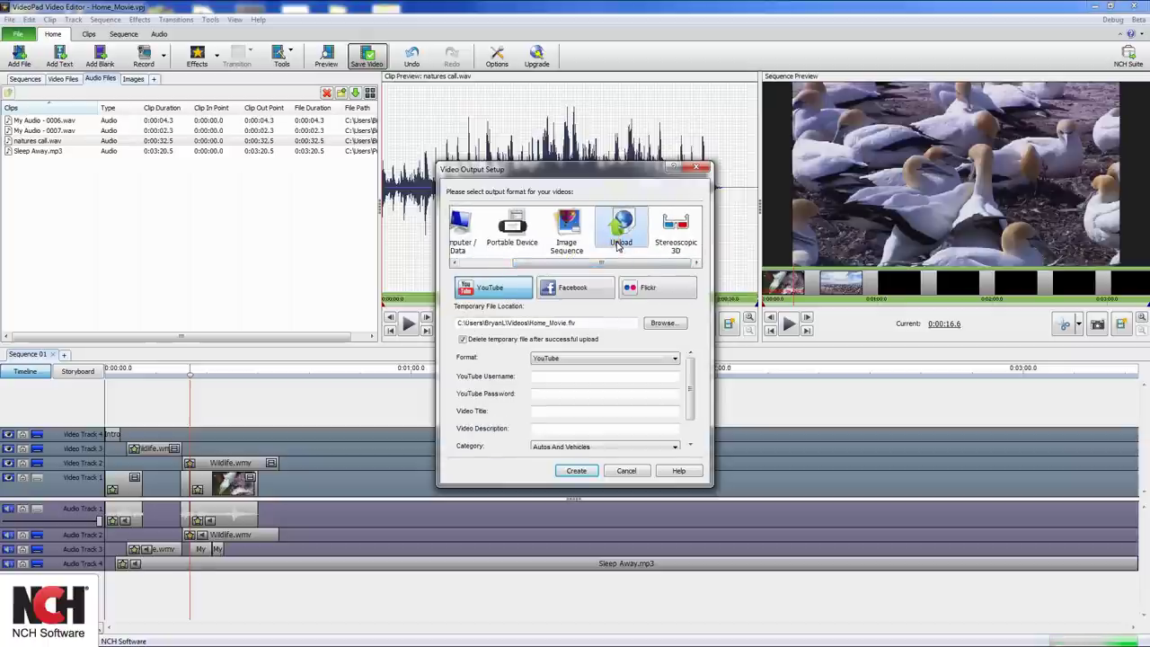
left_click_drag(557, 265, 494, 261)
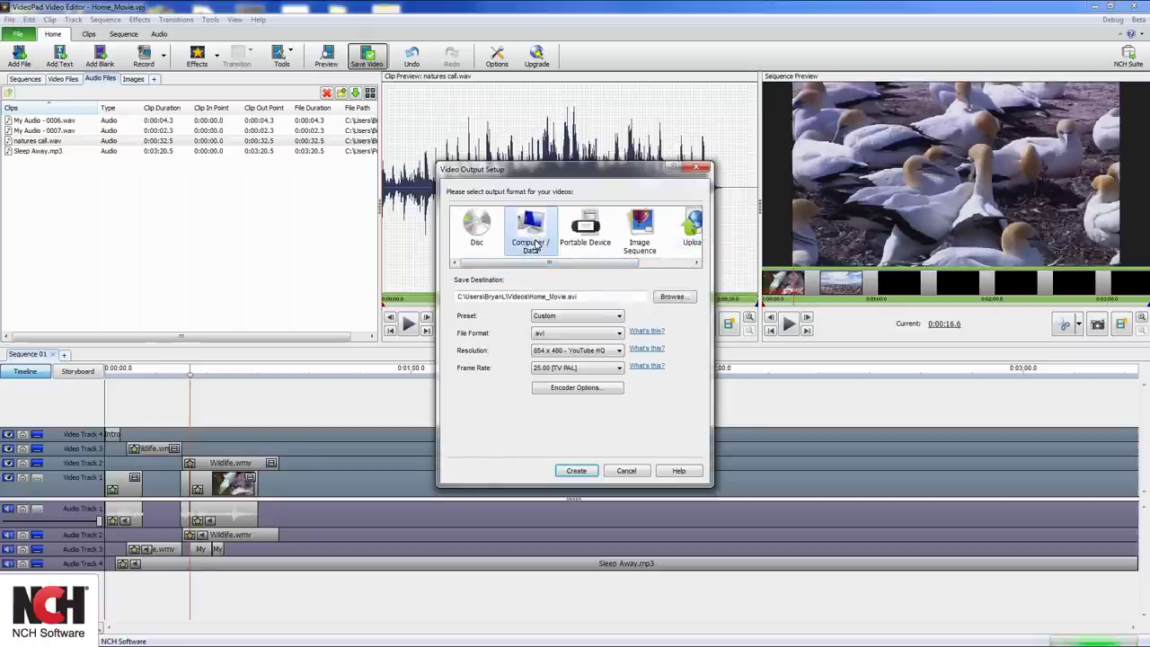
left_click(532, 235)
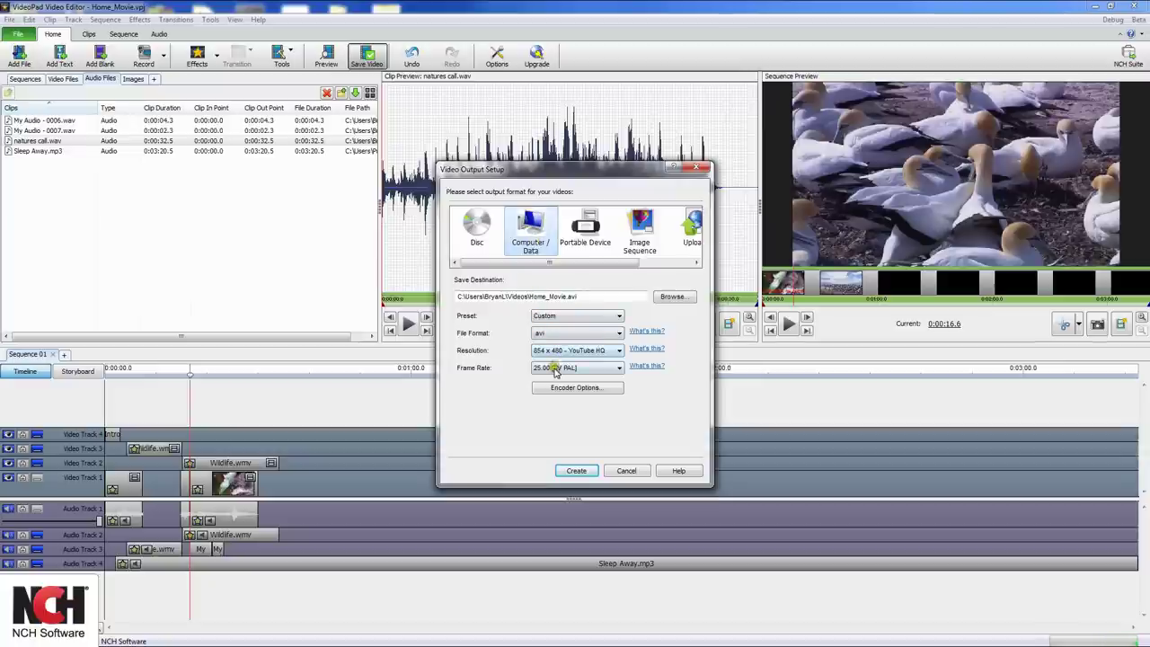
Start creating the Home_Movie.avi video file.
left_click(574, 472)
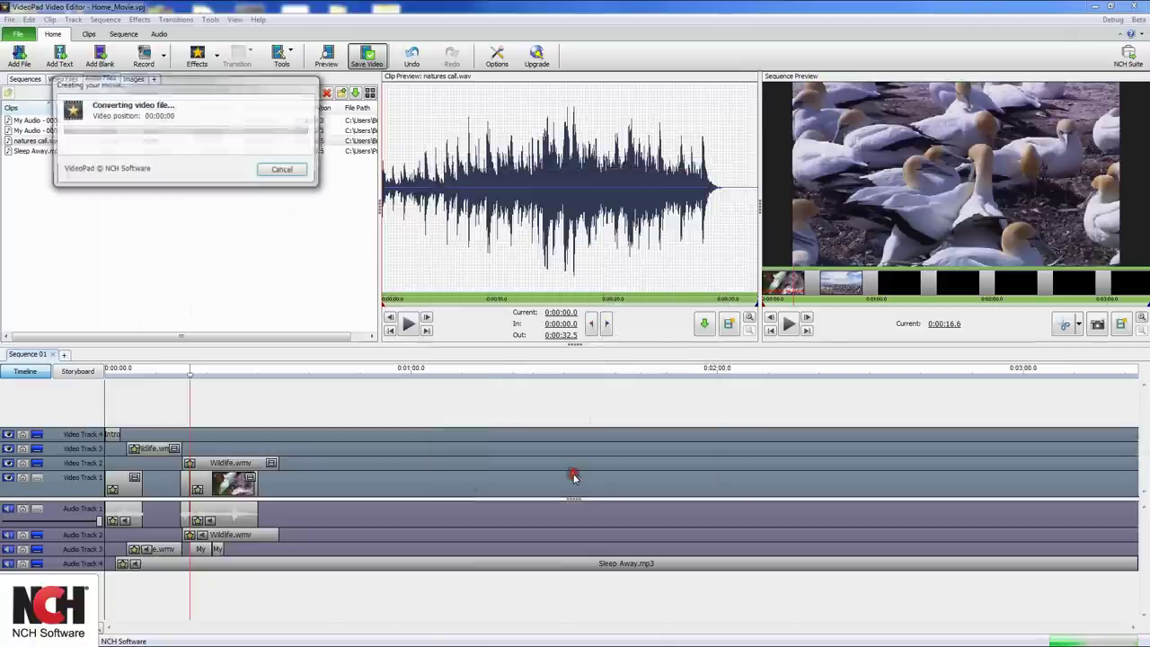